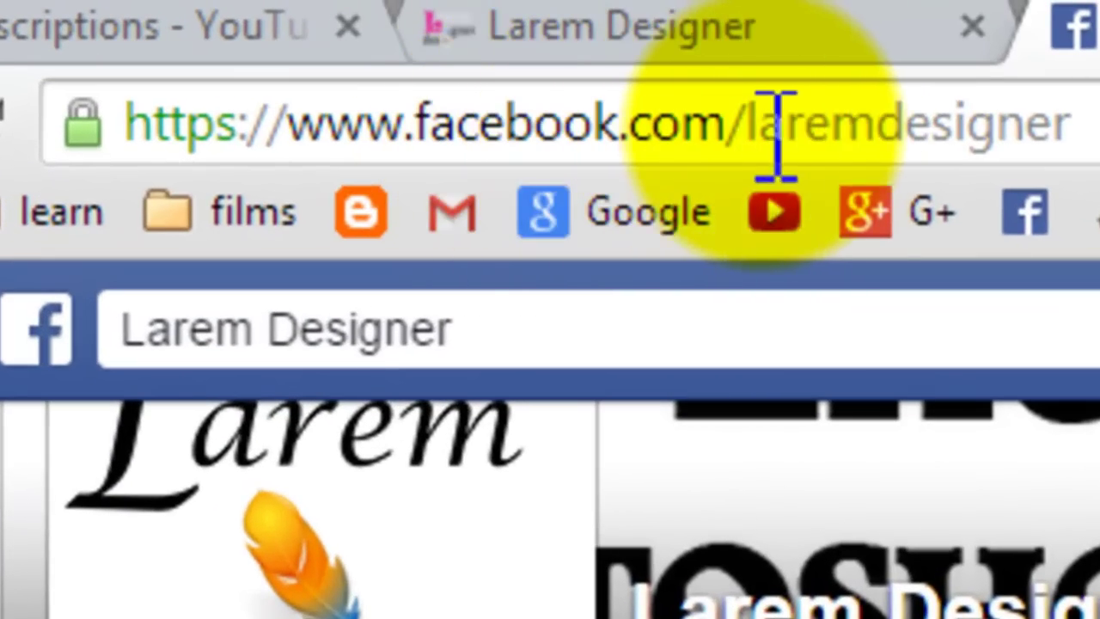
- Switch from the Facebook page to the Larem Designer blog tab
{"action": "left_click", "coordinate": [778, 33]}
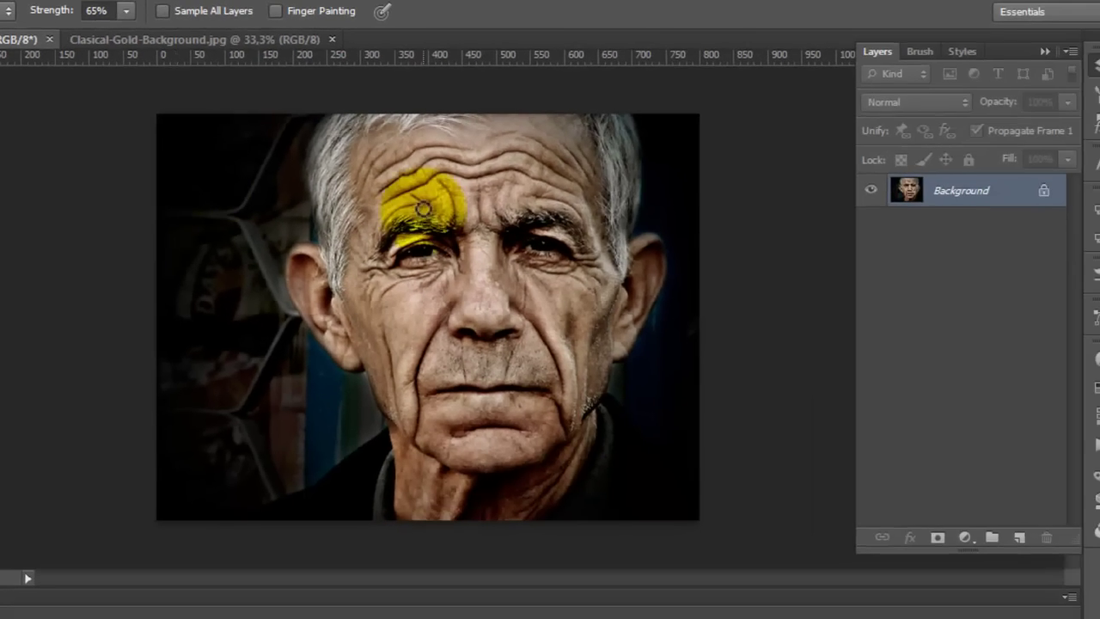
- Glance at Clasical-Gold-Background.jpg, then return to the cut-out portrait on Layer 1
{"action": "key", "text": "ctrl+z"}
{"action": "left_click", "coordinate": [513, 282]}
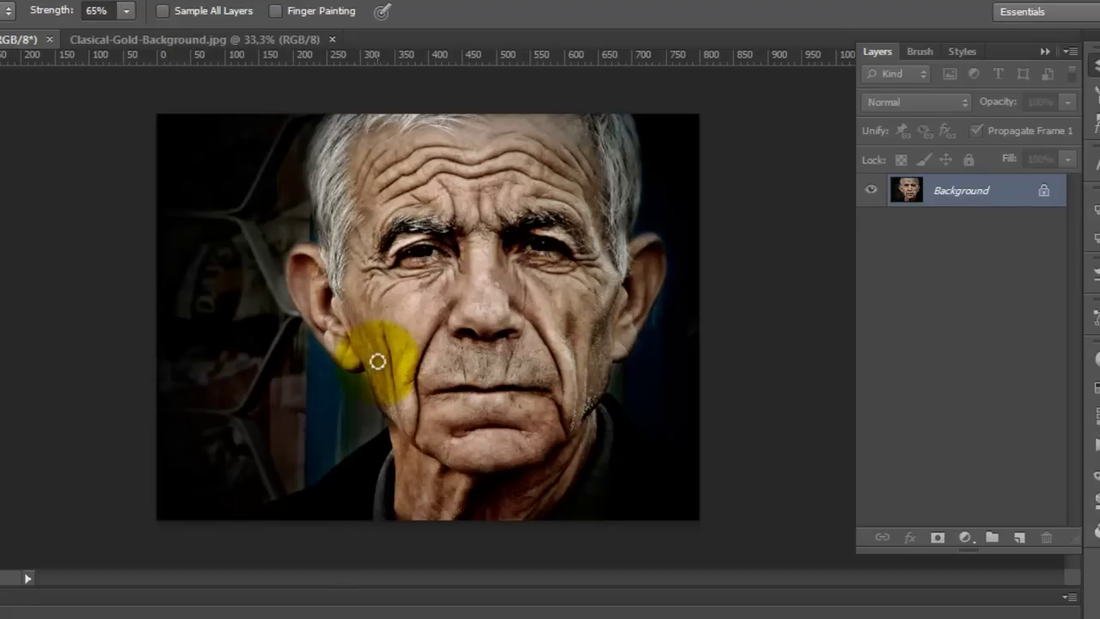
{"action": "left_click", "coordinate": [116, 40]}
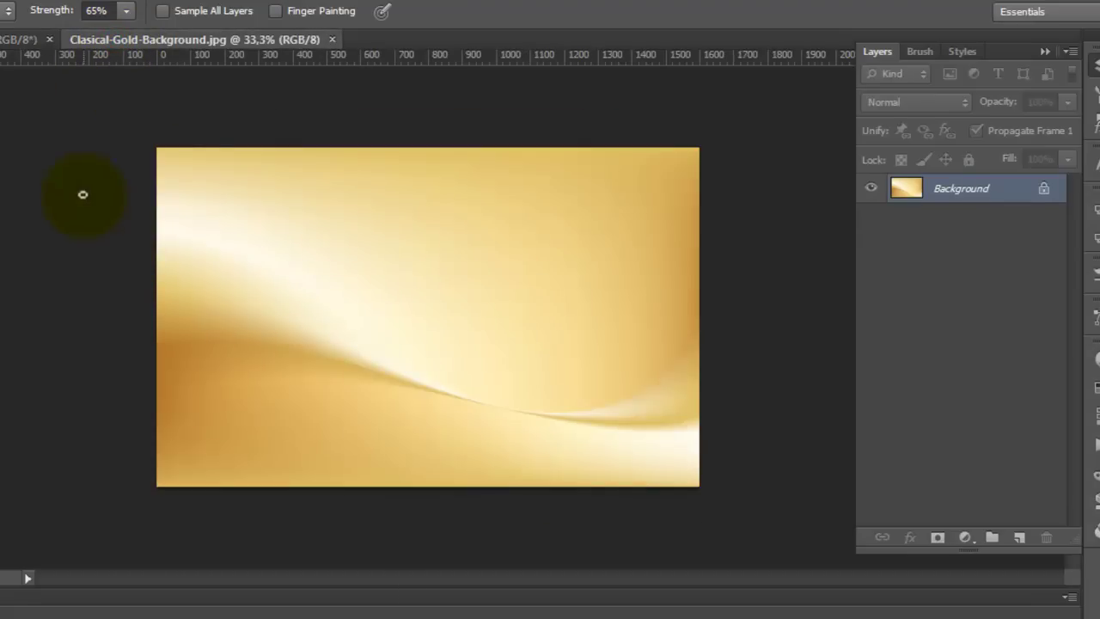
{"action": "left_click", "coordinate": [16, 39]}
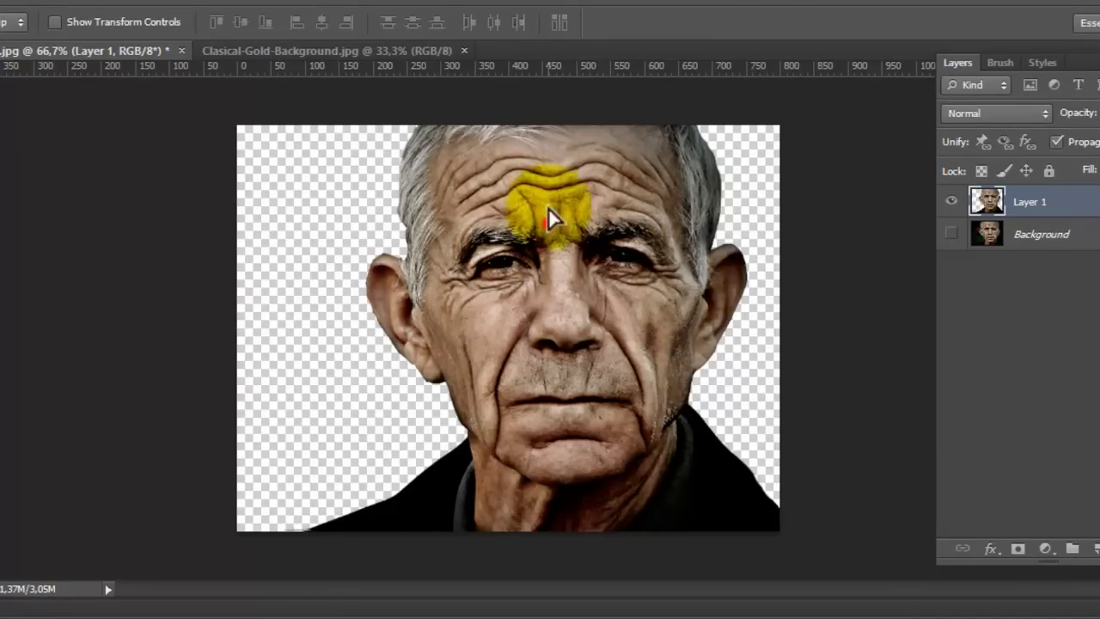
- Copy the cut-out portrait onto the gold background, enlarge it to about 171% and position it
{"action": "left_click_drag", "start_coordinate": [527, 114], "coordinate": [492, 349]}
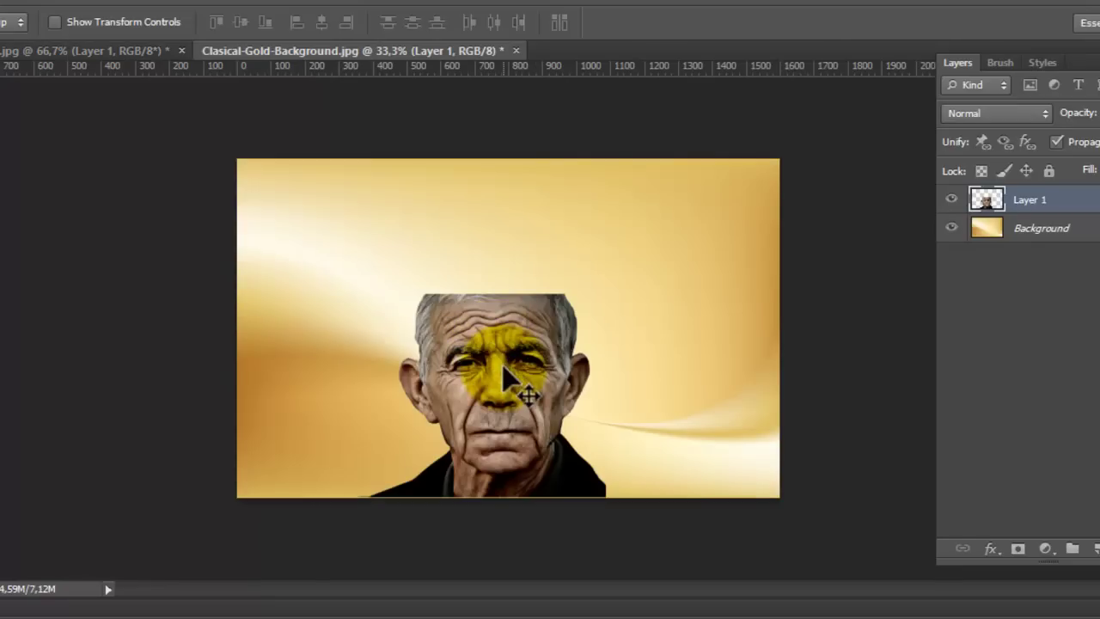
{"action": "key", "text": "ctrl+t"}
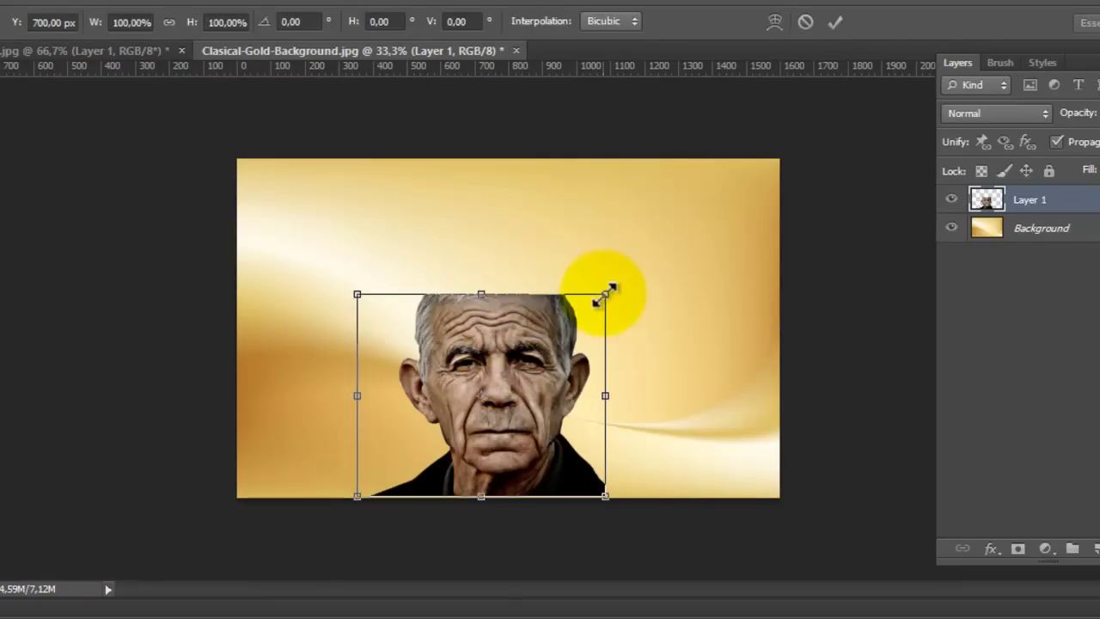
{"action": "left_click_drag", "start_coordinate": [605, 294], "coordinate": [772, 167]}
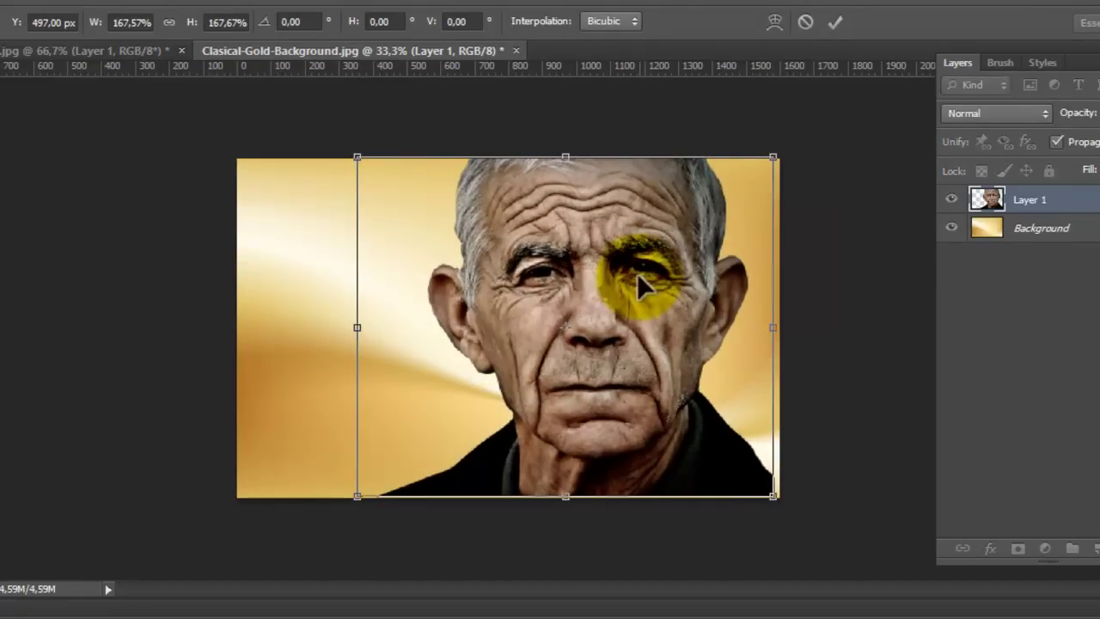
{"action": "left_click_drag", "start_coordinate": [631, 275], "coordinate": [587, 272]}
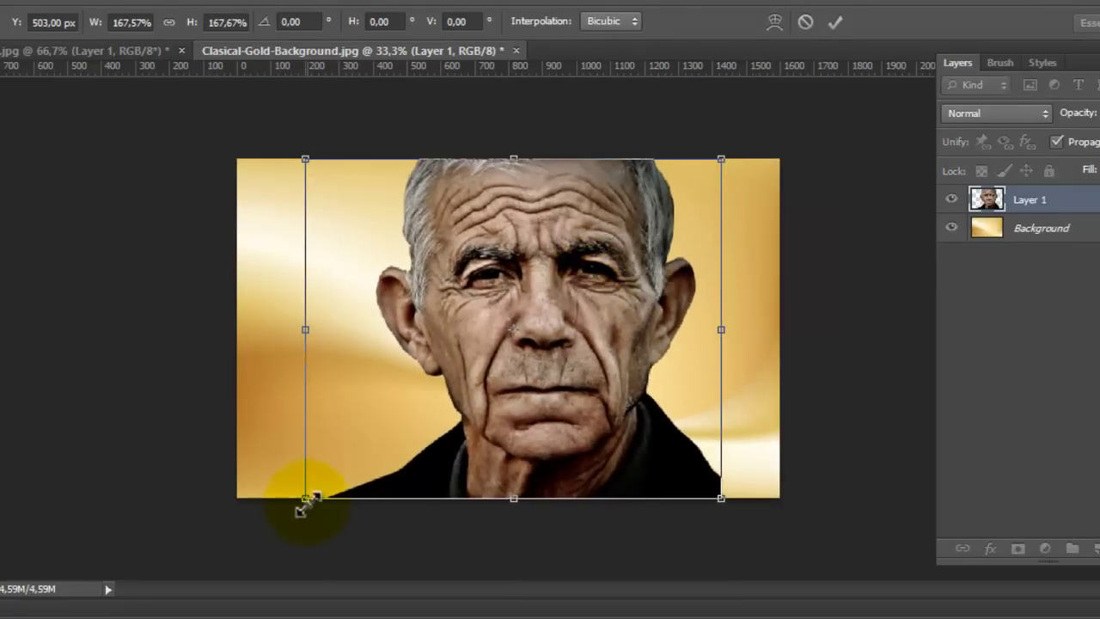
{"action": "left_click_drag", "start_coordinate": [306, 497], "coordinate": [296, 507]}
{"action": "key", "text": "b"}
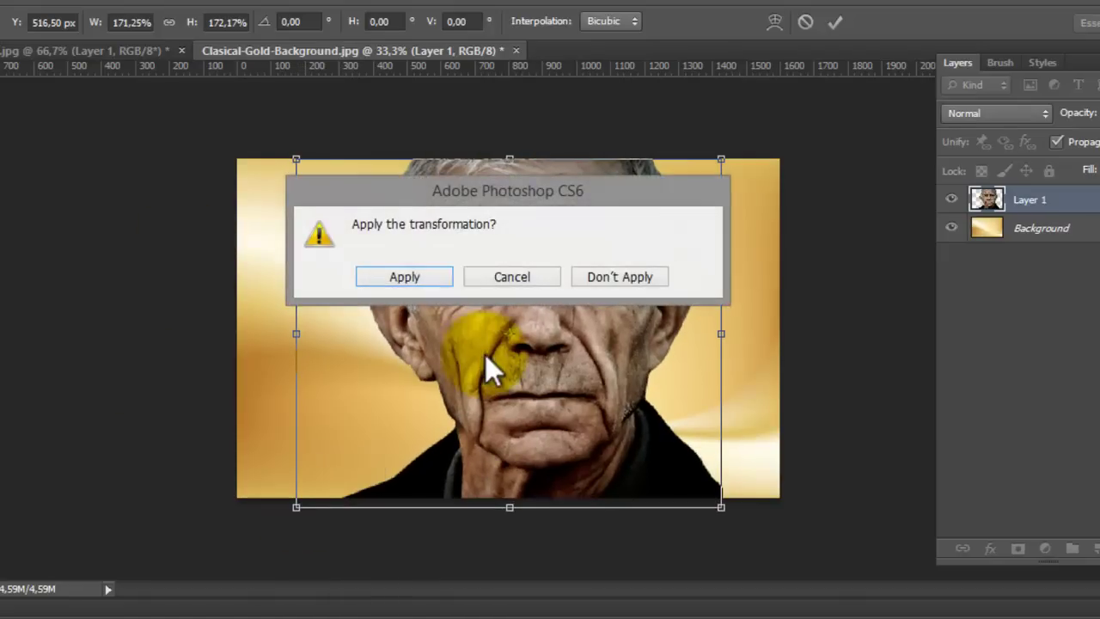
{"action": "left_click", "coordinate": [404, 276]}
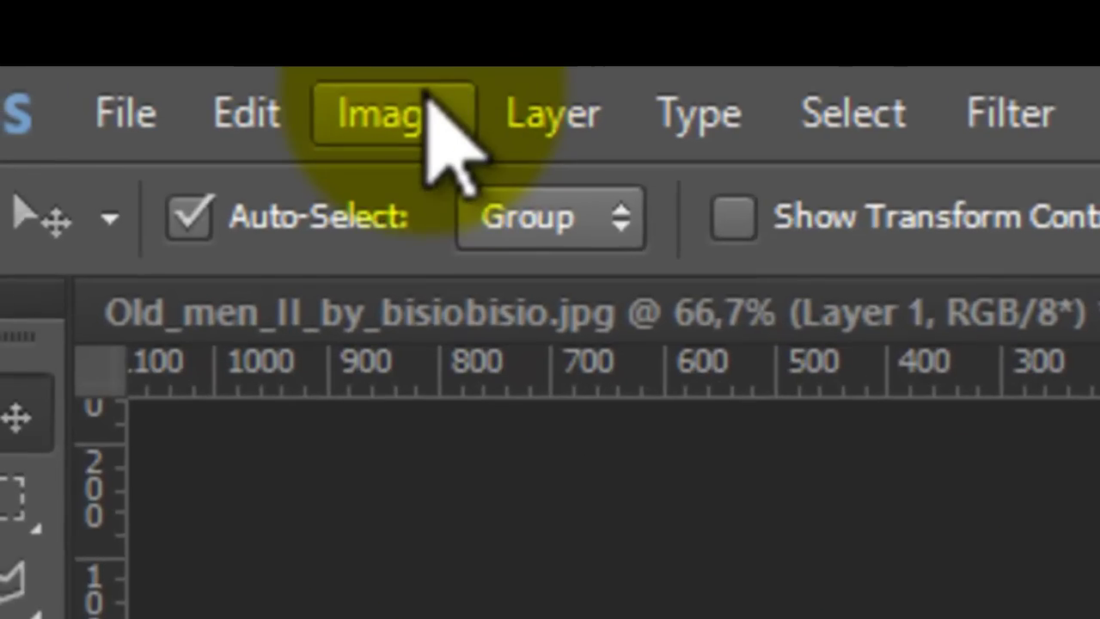
- In Selective Color, set the Neutrals to Magenta +25 and Yellow +25
{"action": "left_click", "coordinate": [428, 93]}
{"action": "mouse_move", "coordinate": [452, 243]}
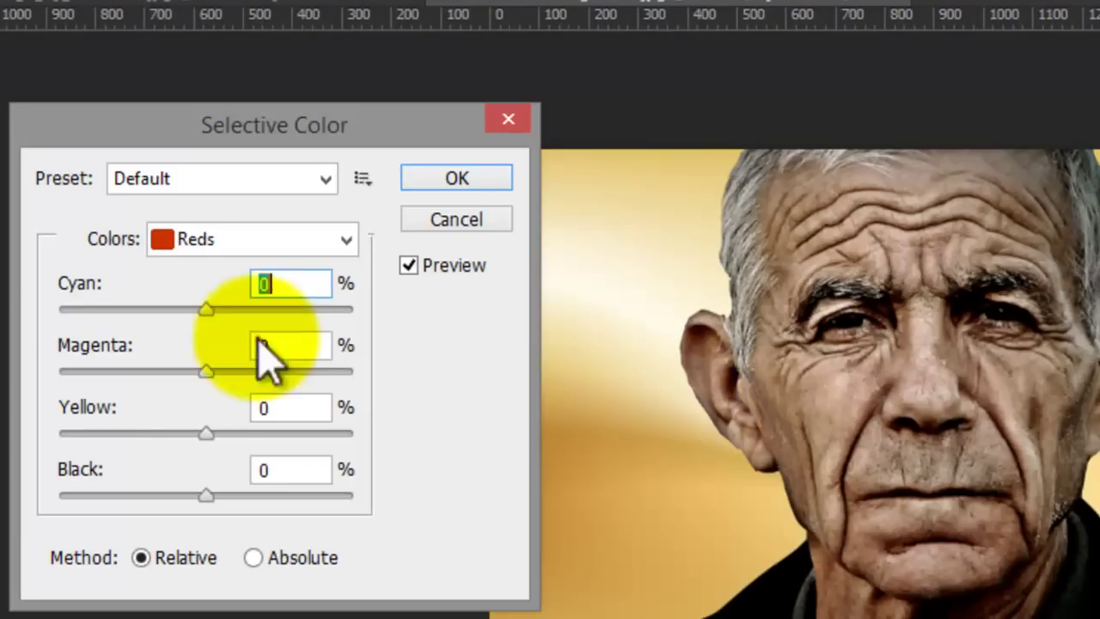
{"action": "left_click", "coordinate": [206, 241]}
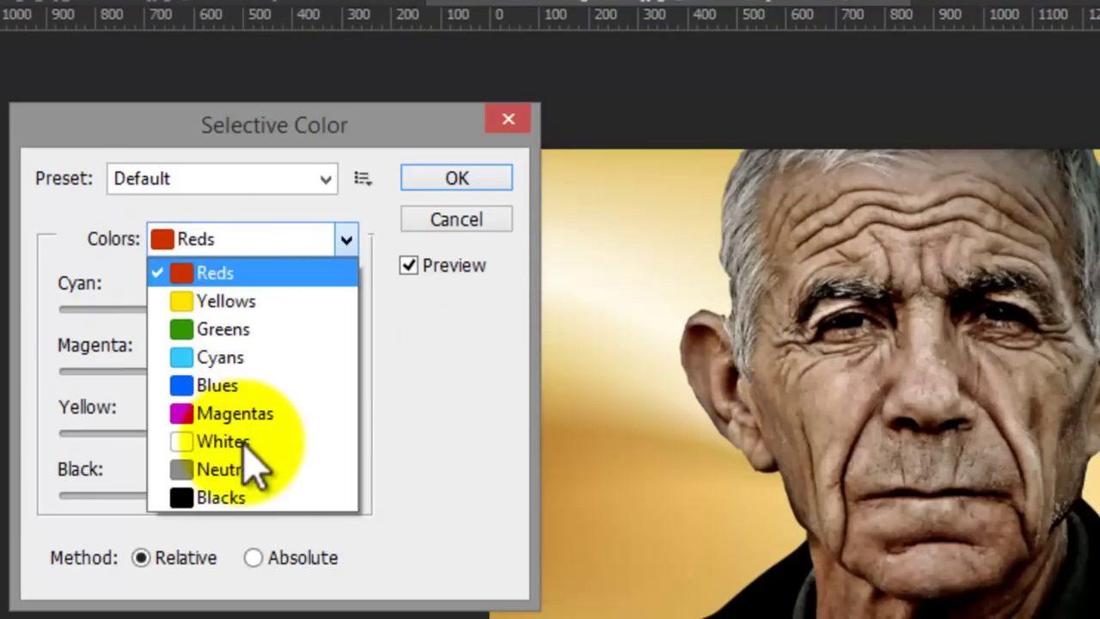
{"action": "left_click", "coordinate": [249, 470]}
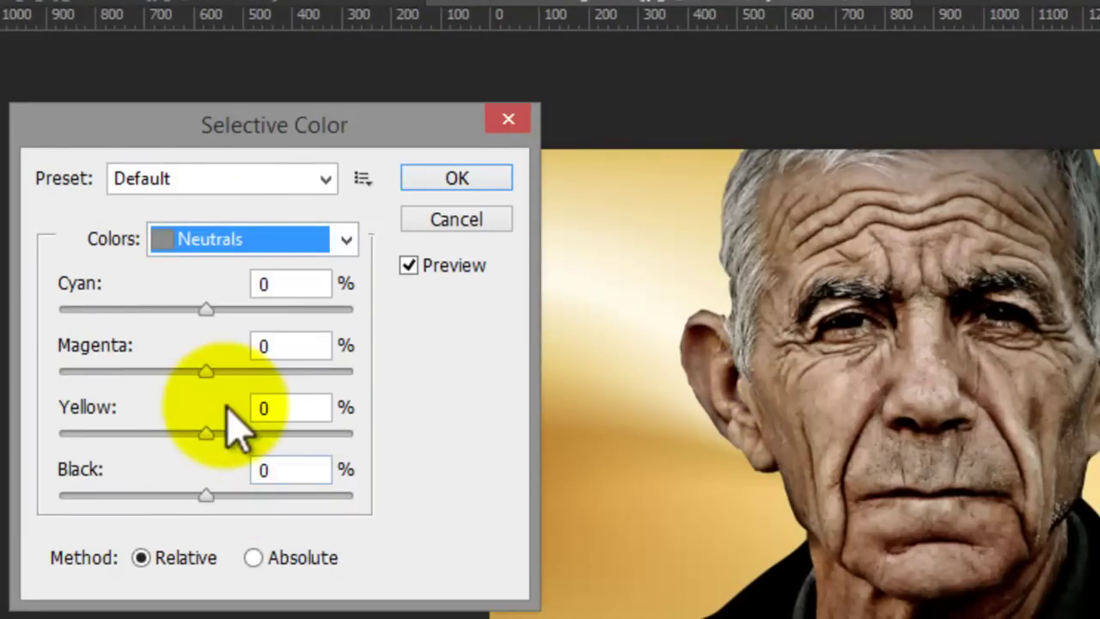
{"action": "left_click_drag", "start_coordinate": [211, 376], "coordinate": [267, 400]}
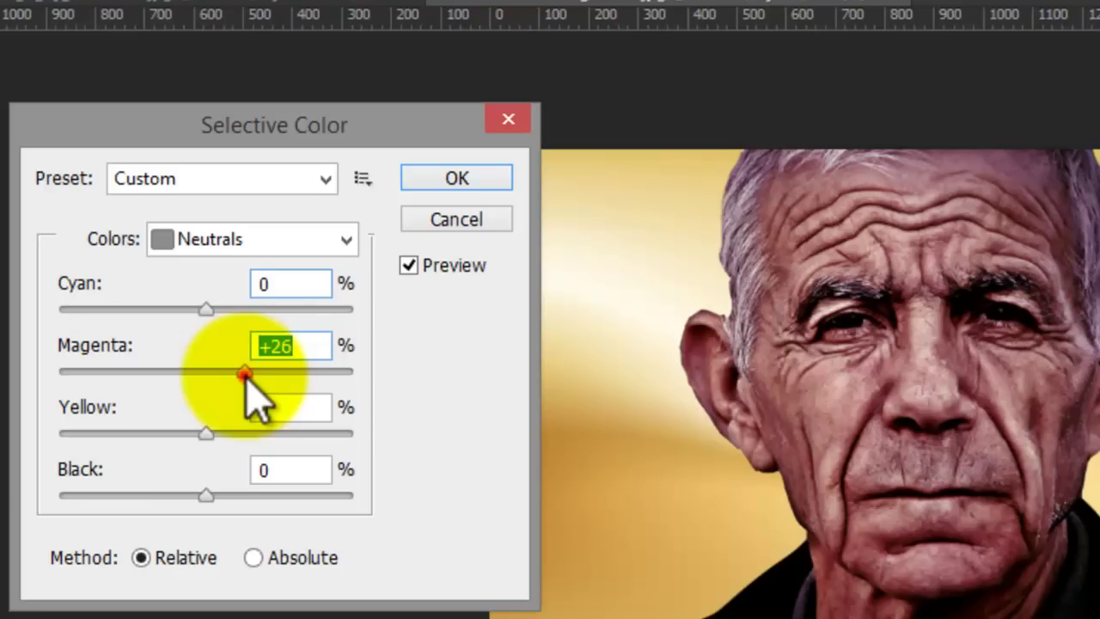
{"action": "left_click_drag", "start_coordinate": [212, 433], "coordinate": [234, 432]}
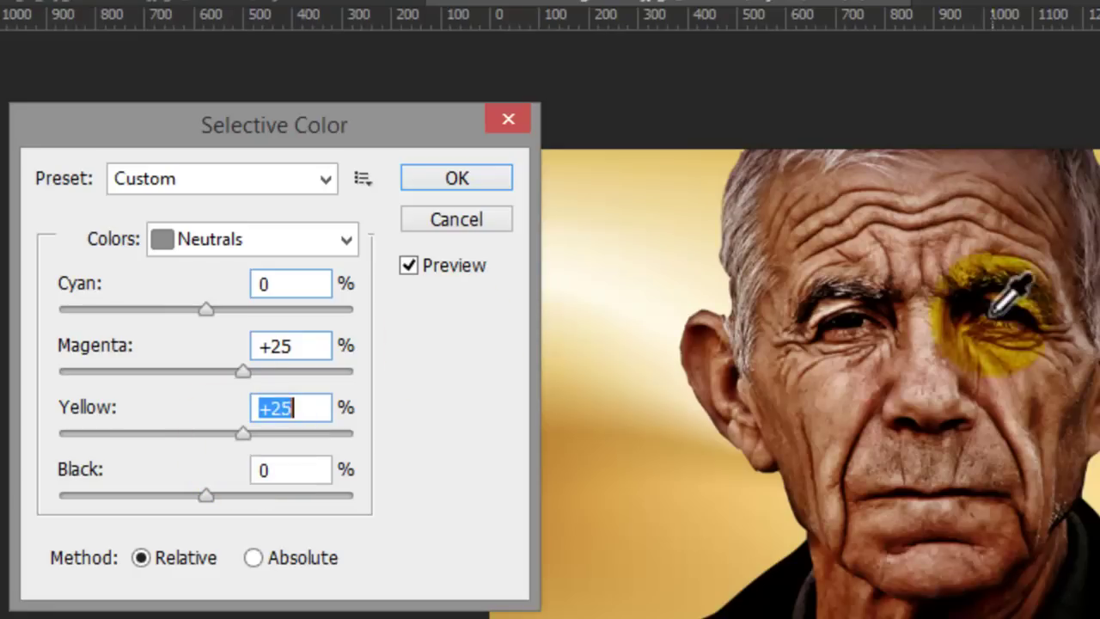
- Confirm Selective Color, then move the midtones' Color Balance to -20 toward yellow
{"action": "left_click", "coordinate": [455, 186]}
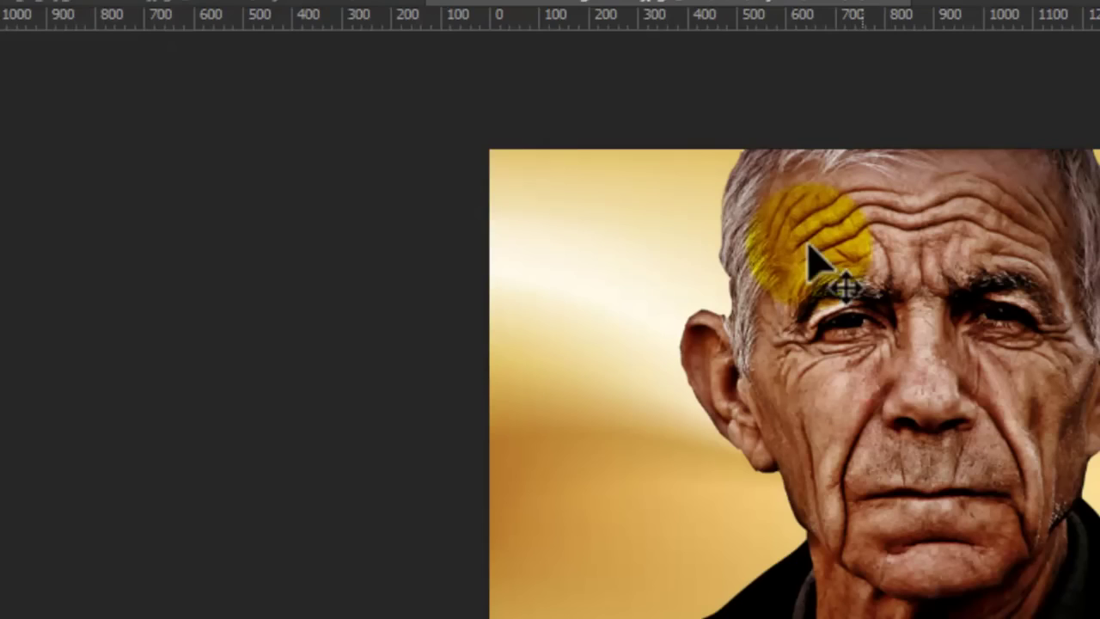
{"action": "left_click", "coordinate": [235, 86]}
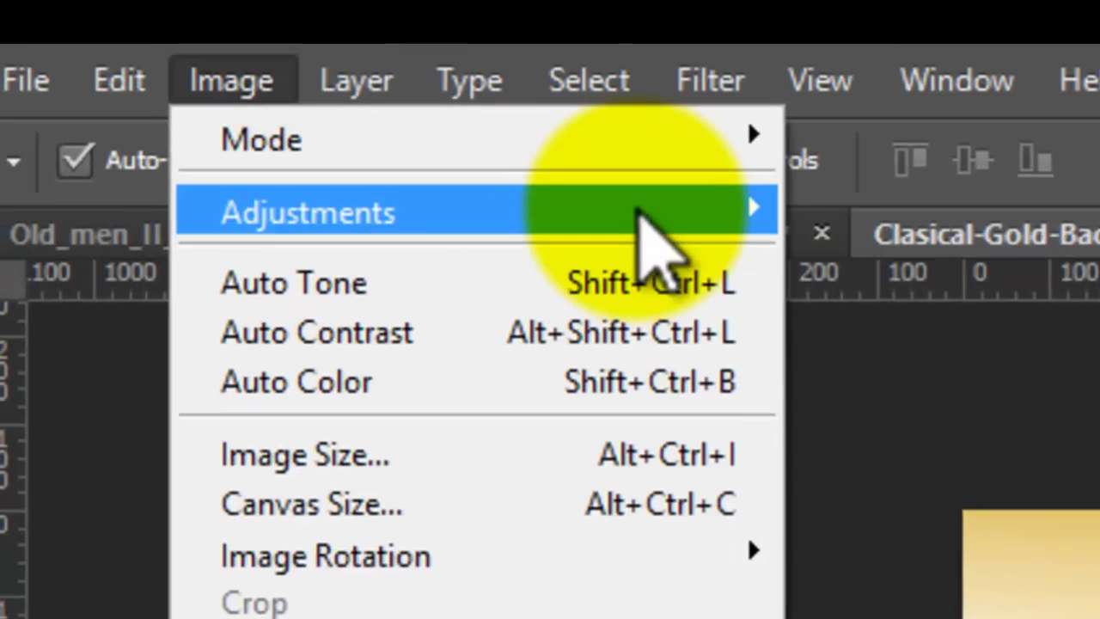
{"action": "mouse_move", "coordinate": [644, 246]}
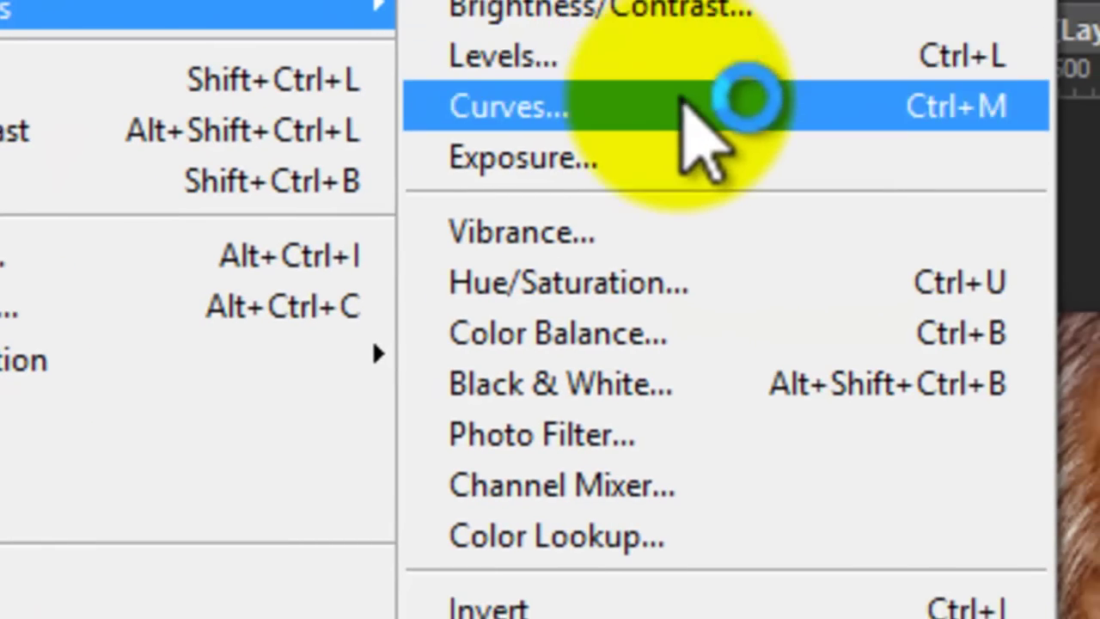
{"action": "left_click", "coordinate": [712, 337]}
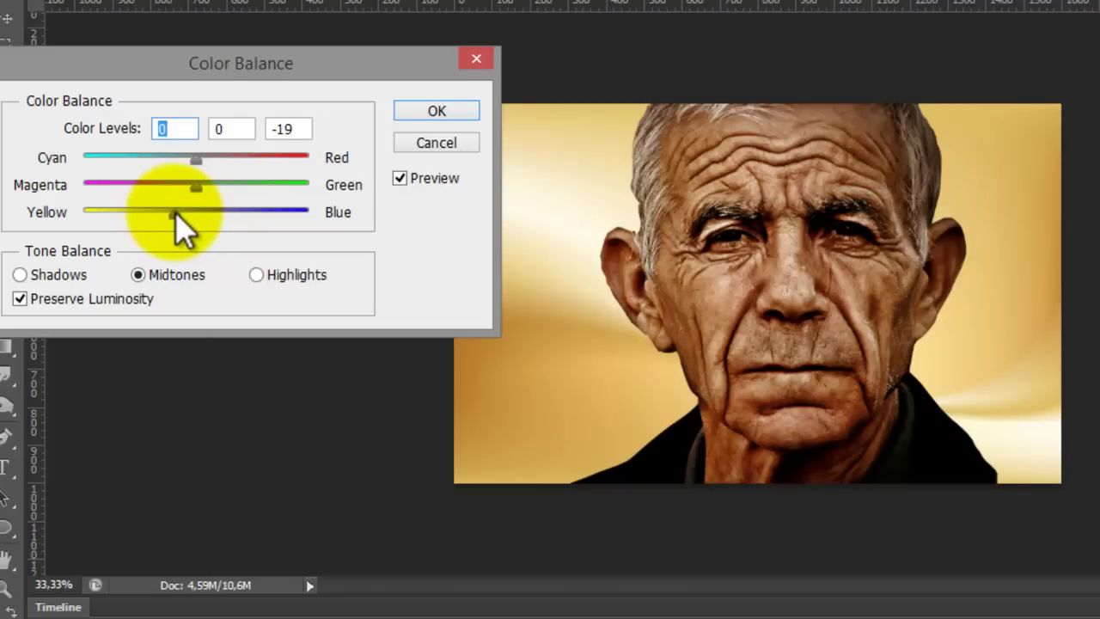
{"action": "left_click_drag", "start_coordinate": [168, 212], "coordinate": [127, 213]}
- Apply the colour balance, then set Brightness/Contrast to Brightness 30 and Contrast -19
{"action": "left_click", "coordinate": [437, 112]}
{"action": "left_click", "coordinate": [138, 0]}
{"action": "mouse_move", "coordinate": [288, 0]}
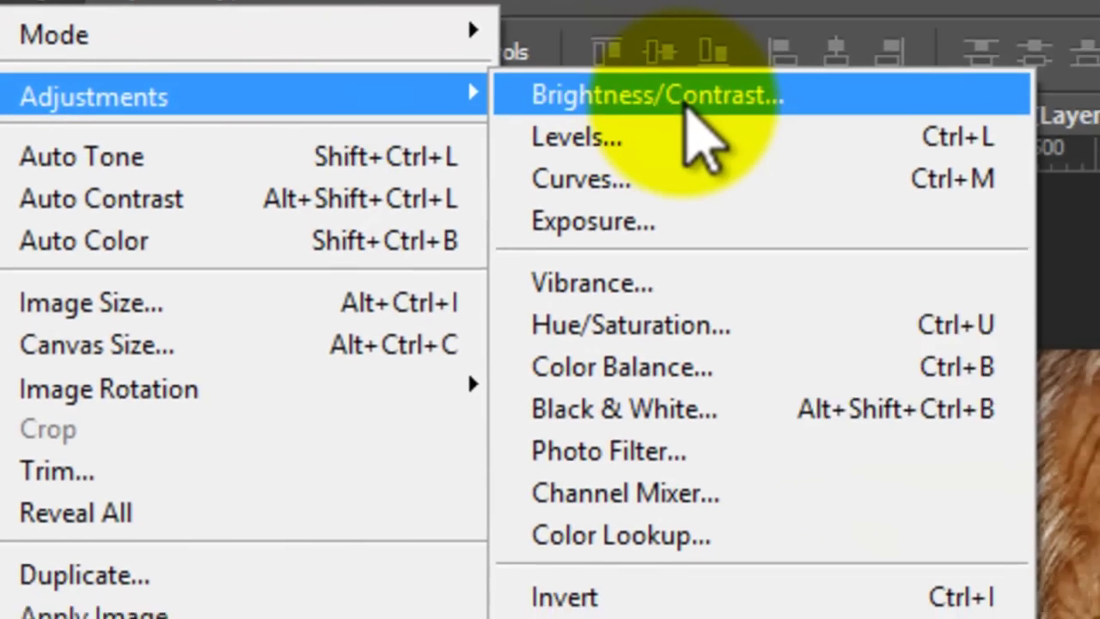
{"action": "left_click", "coordinate": [686, 101]}
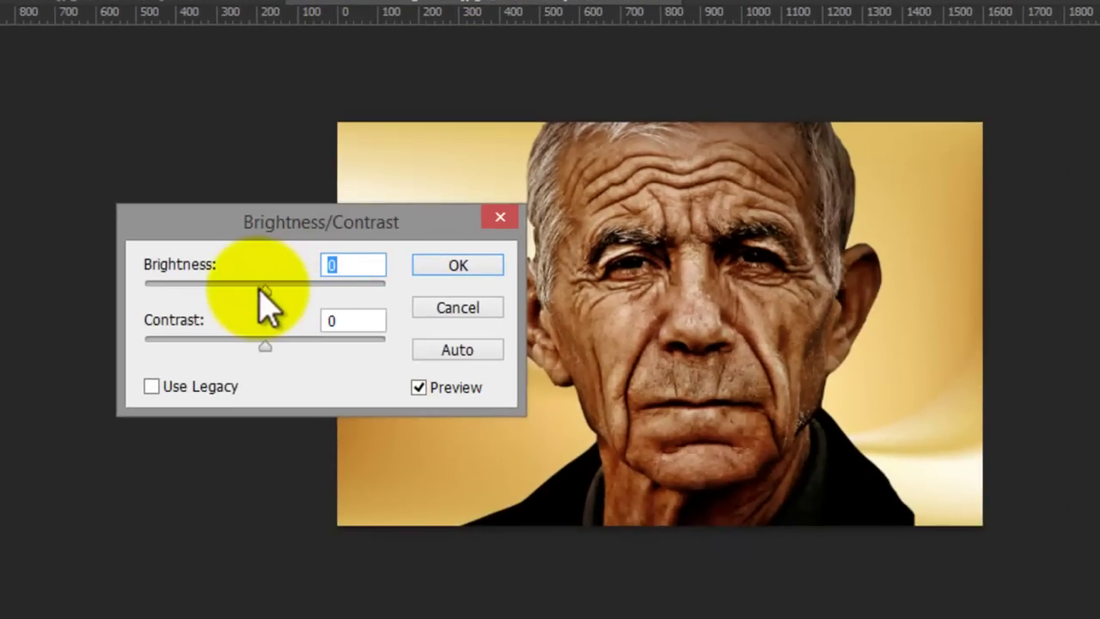
{"action": "left_click_drag", "start_coordinate": [271, 289], "coordinate": [297, 288]}
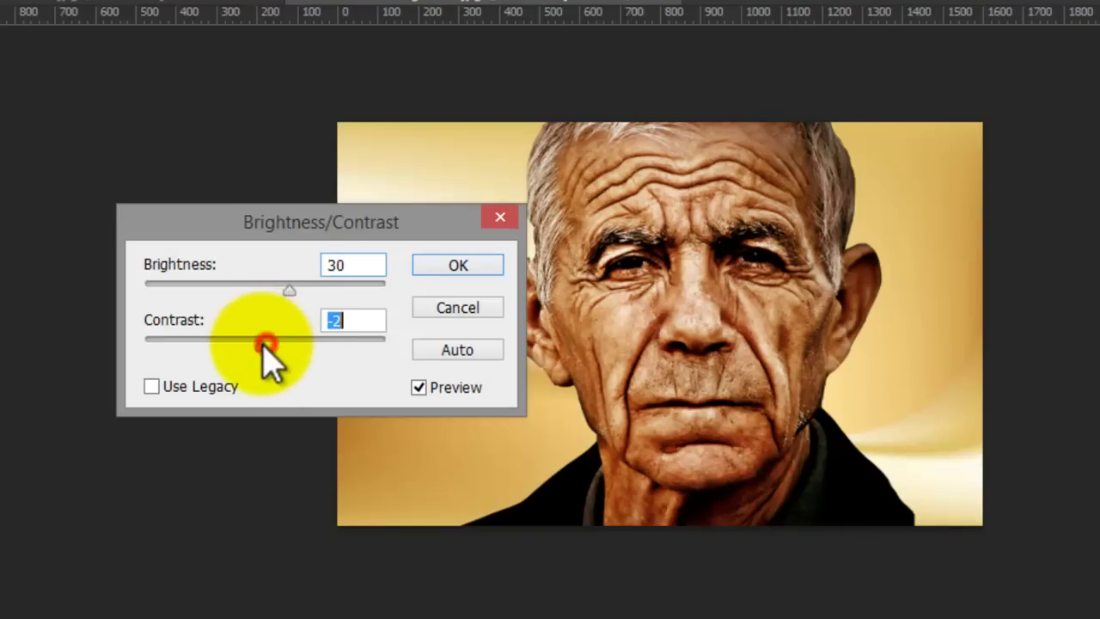
{"action": "left_click_drag", "start_coordinate": [261, 343], "coordinate": [244, 343]}
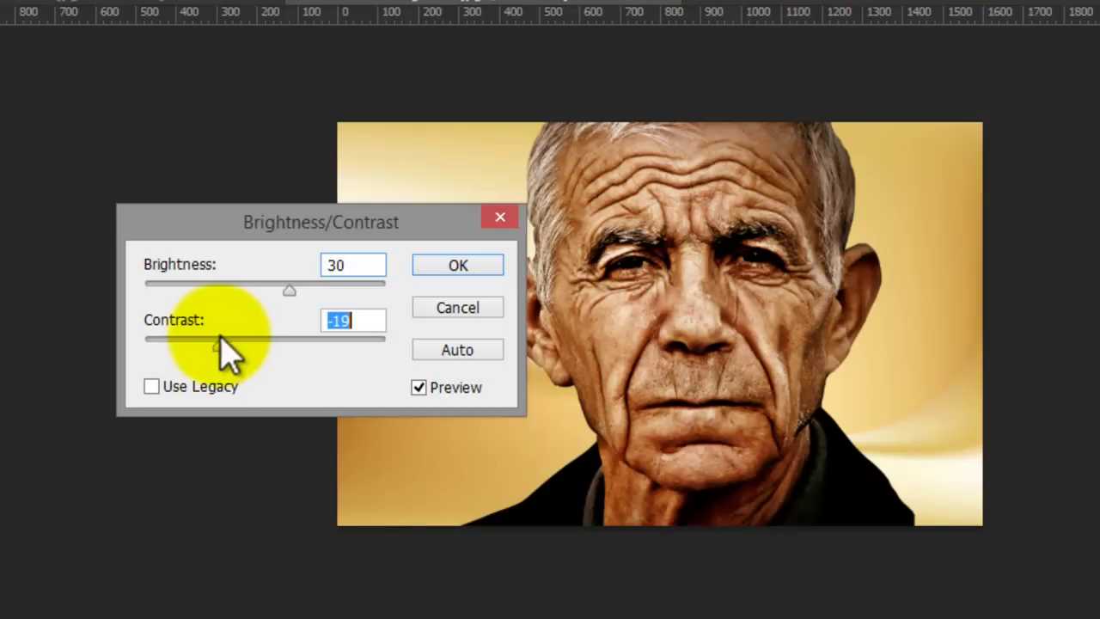
- Confirm the Brightness/Contrast settings and bring up the Levels dialog
{"action": "left_click", "coordinate": [458, 265]}
{"action": "left_click", "coordinate": [216, 55]}
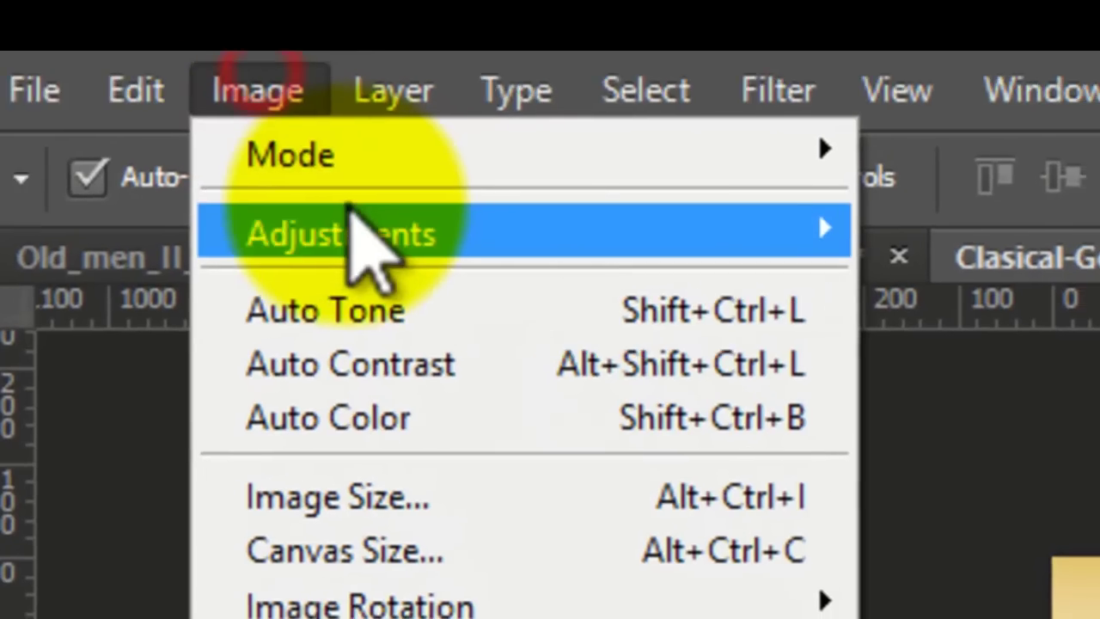
{"action": "mouse_move", "coordinate": [384, 230]}
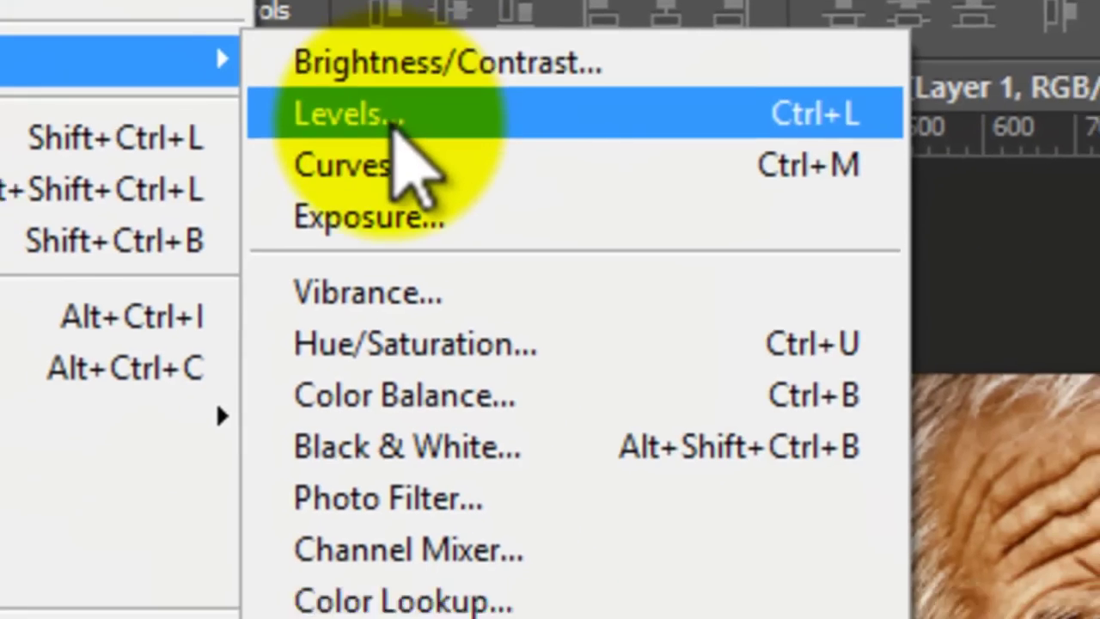
{"action": "left_click", "coordinate": [386, 139]}
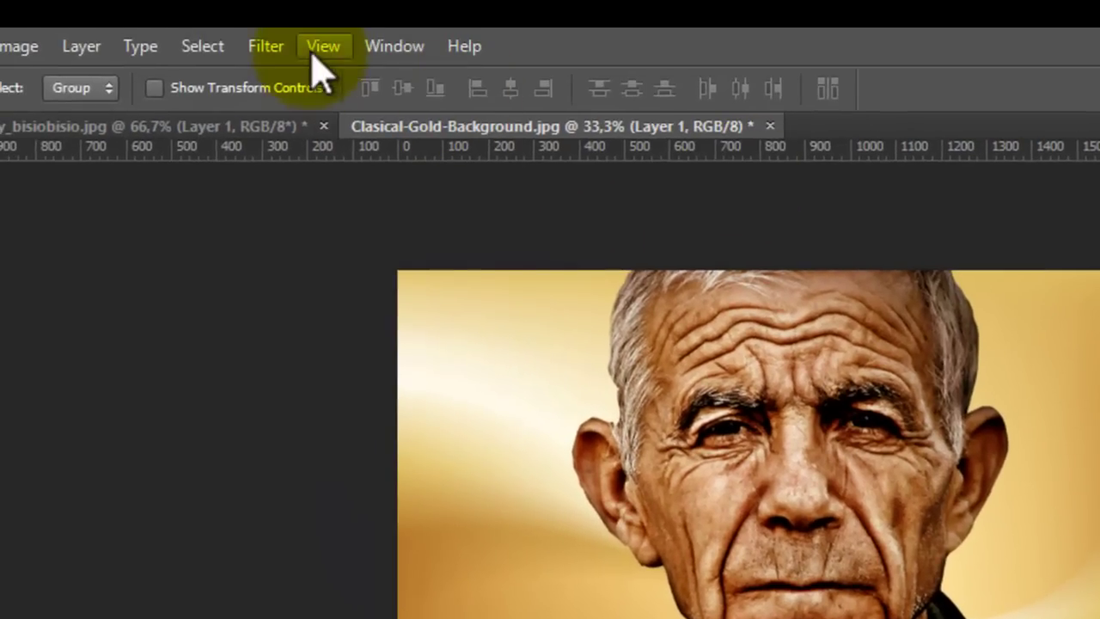
- Apply Filter > Sharpen to the portrait twice, zooming in on the forehead
{"action": "left_click", "coordinate": [266, 45]}
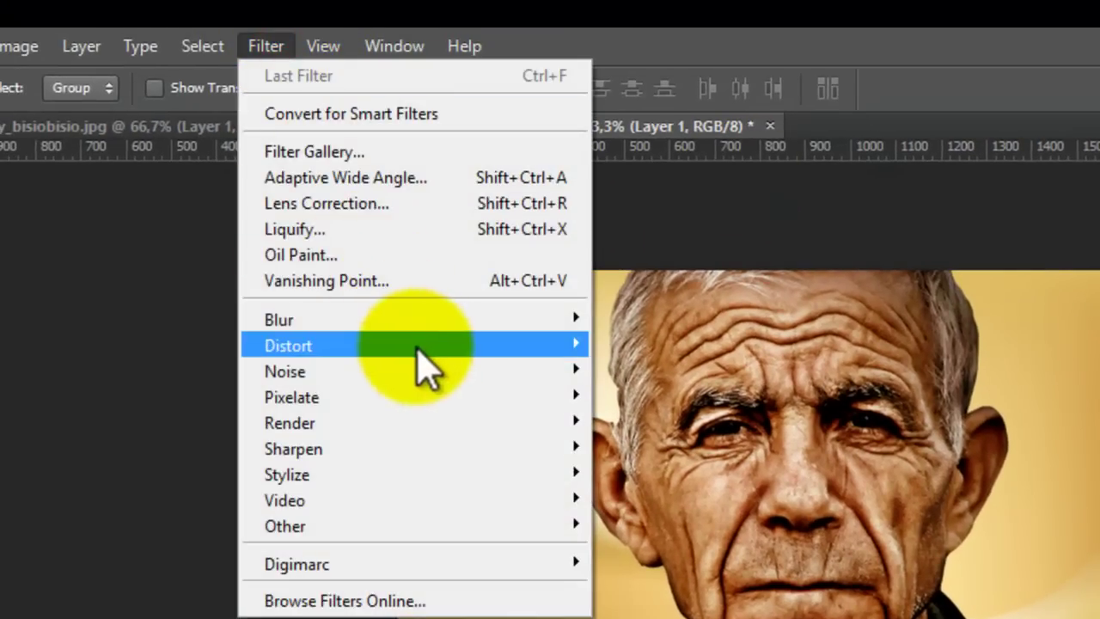
{"action": "mouse_move", "coordinate": [413, 468]}
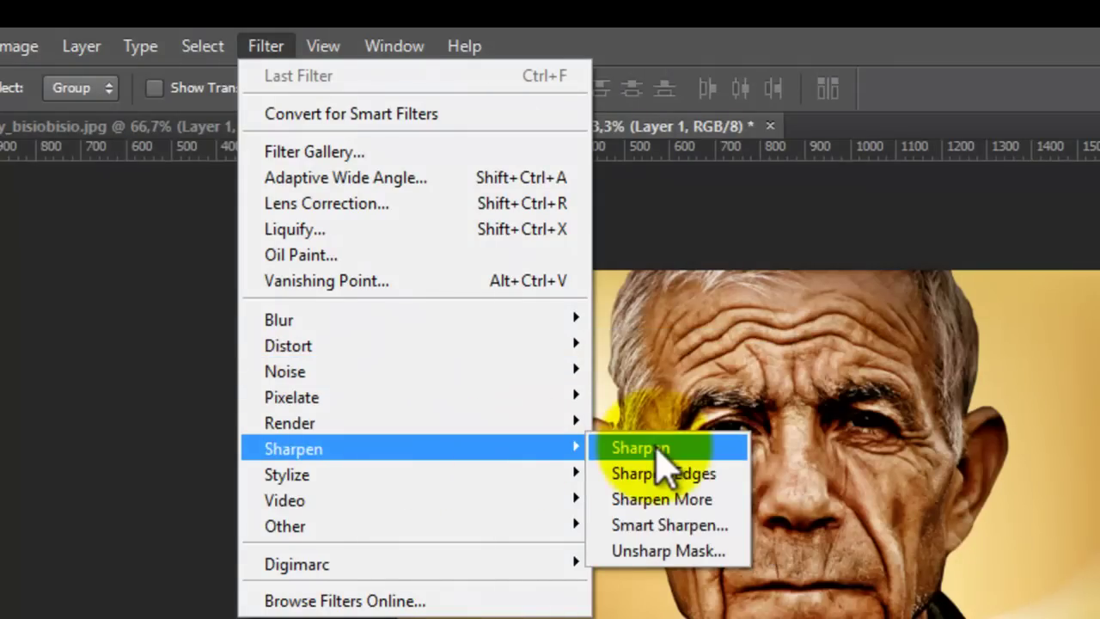
{"action": "left_click", "coordinate": [658, 448]}
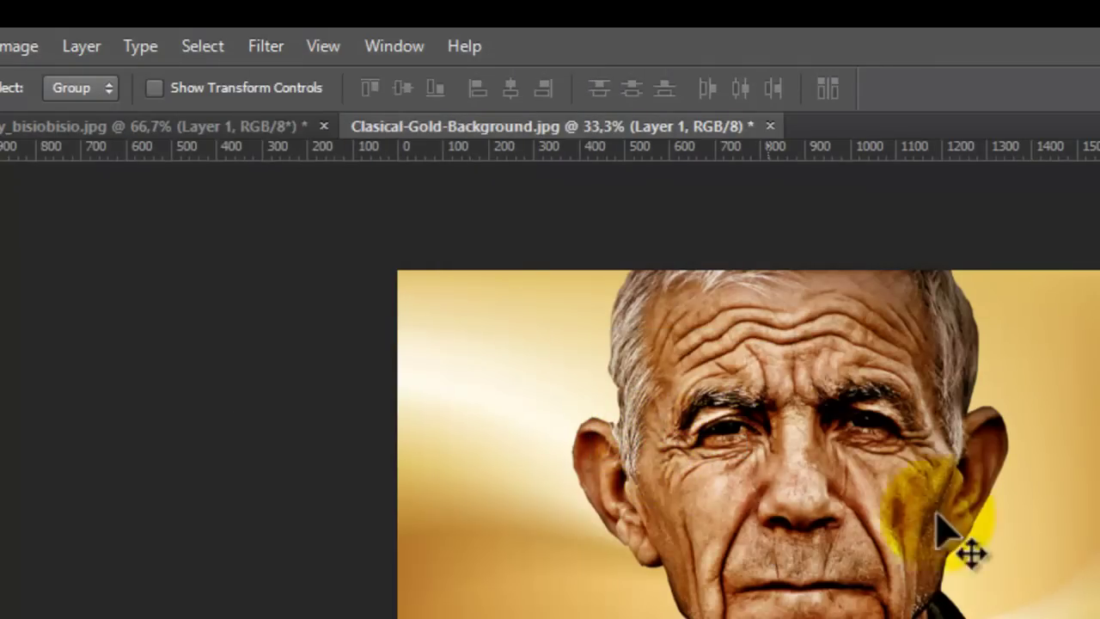
{"action": "scroll", "coordinate": [826, 417], "scroll_direction": "up", "scroll_amount": 5}
{"action": "scroll", "coordinate": [830, 318], "scroll_direction": "up", "scroll_amount": 3}
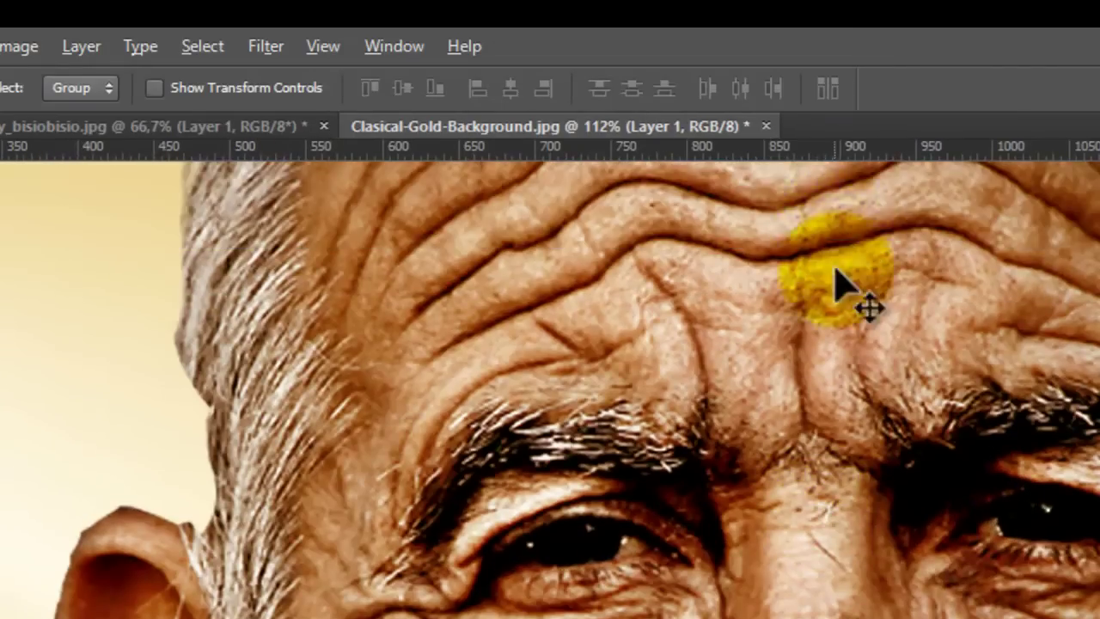
{"action": "scroll", "coordinate": [830, 205], "scroll_direction": "up", "scroll_amount": 4}
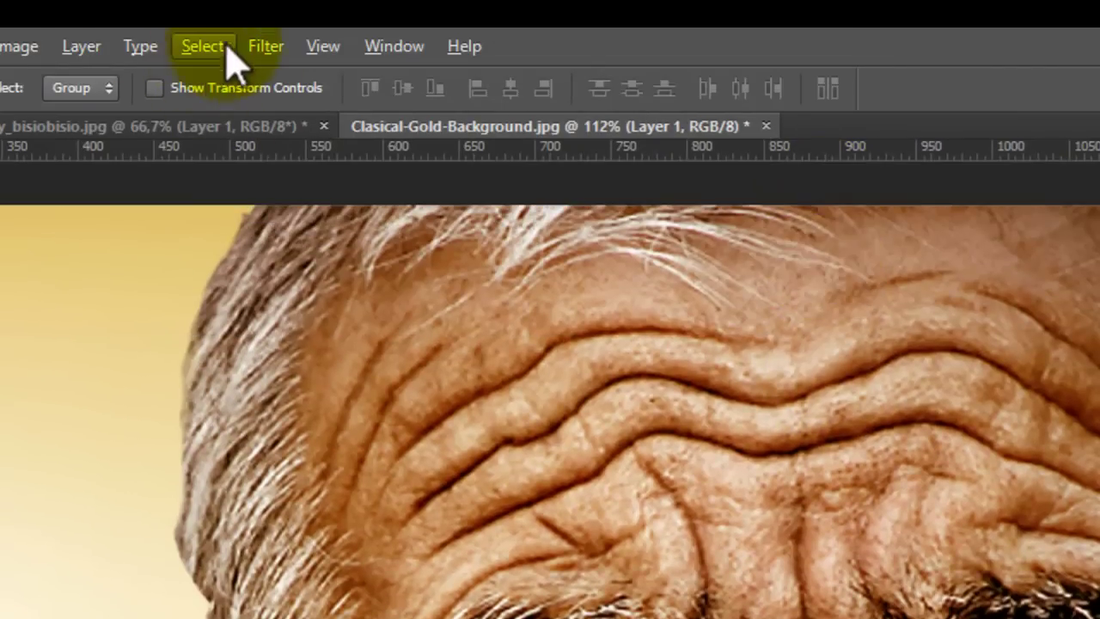
{"action": "left_click", "coordinate": [266, 47]}
{"action": "mouse_move", "coordinate": [395, 449]}
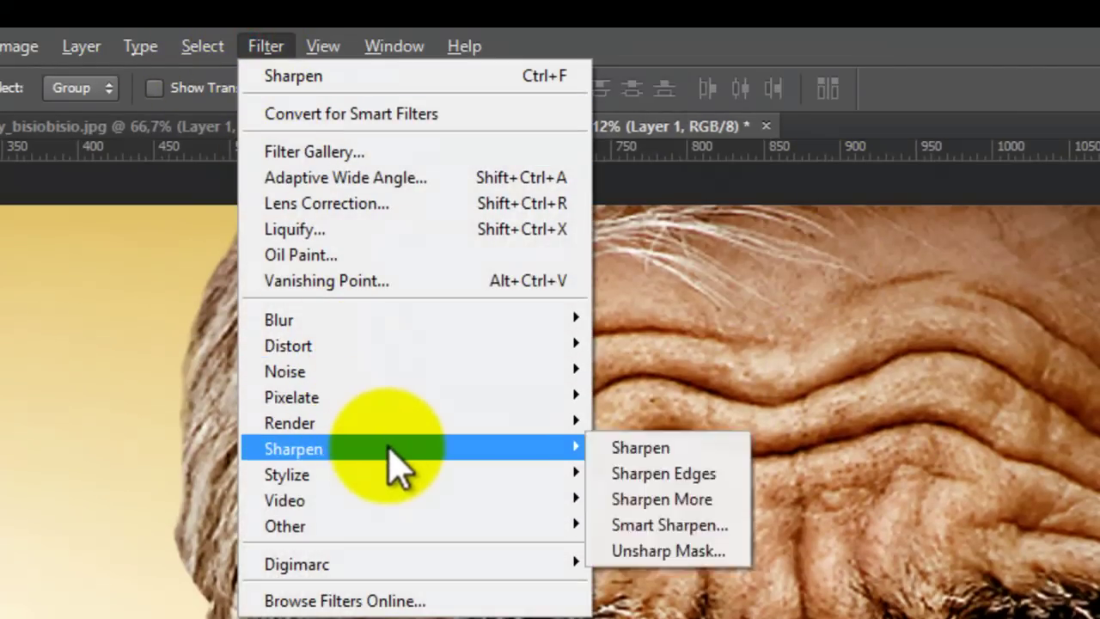
{"action": "left_click", "coordinate": [606, 447]}
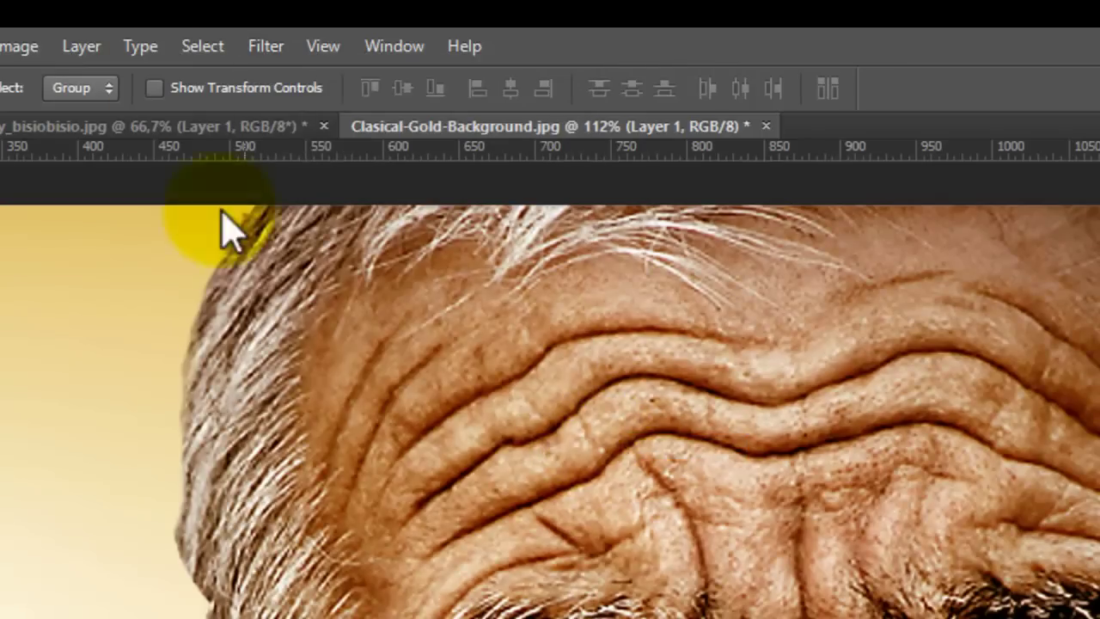
- Apply Sharpen two more times and zoom in to check the forehead wrinkles
{"action": "left_click", "coordinate": [268, 46]}
{"action": "mouse_move", "coordinate": [571, 448]}
{"action": "left_click", "coordinate": [620, 449]}
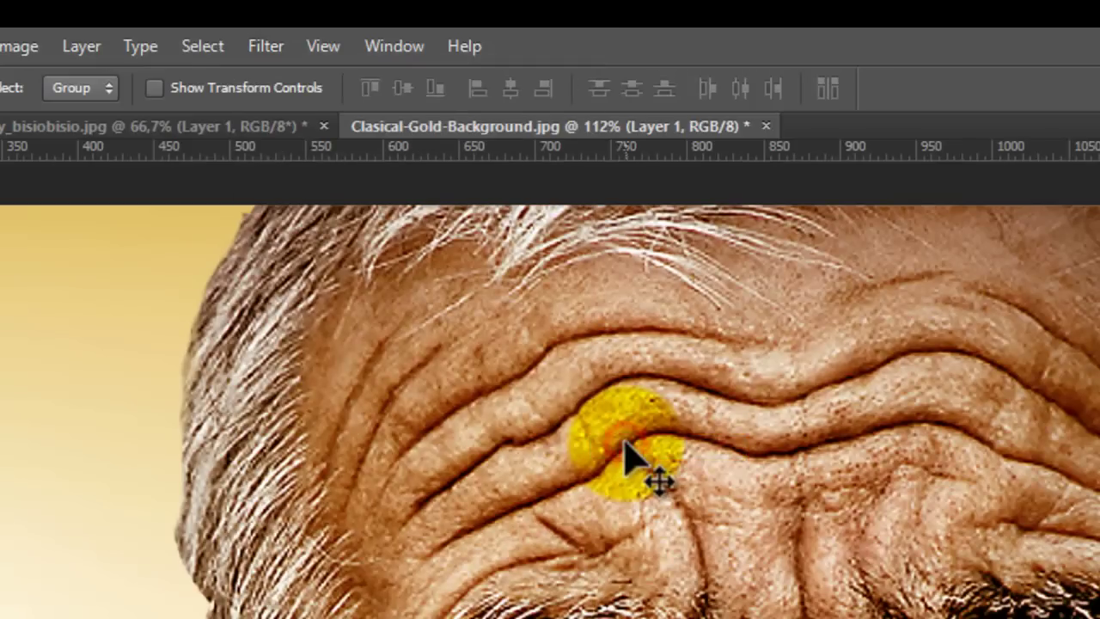
{"action": "left_click", "coordinate": [248, 48]}
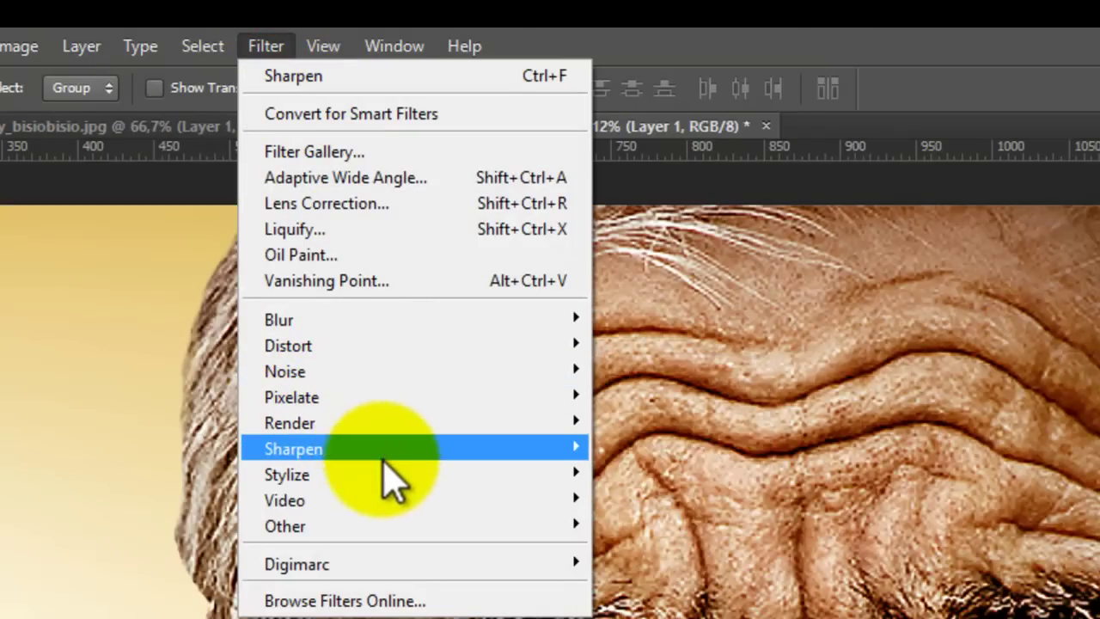
{"action": "mouse_move", "coordinate": [384, 451]}
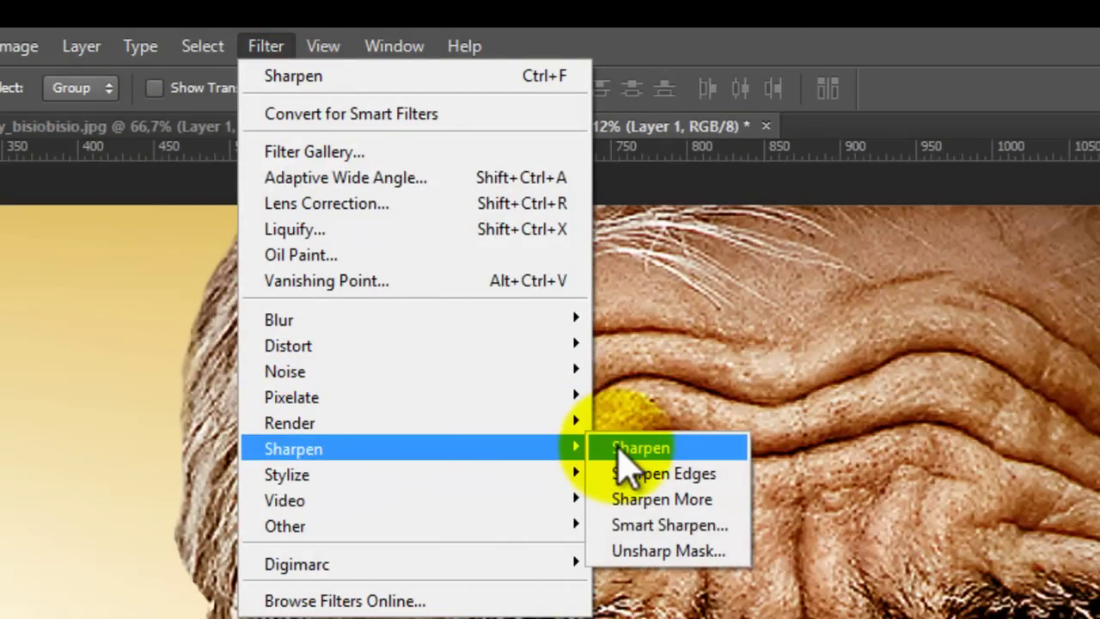
{"action": "left_click", "coordinate": [636, 449]}
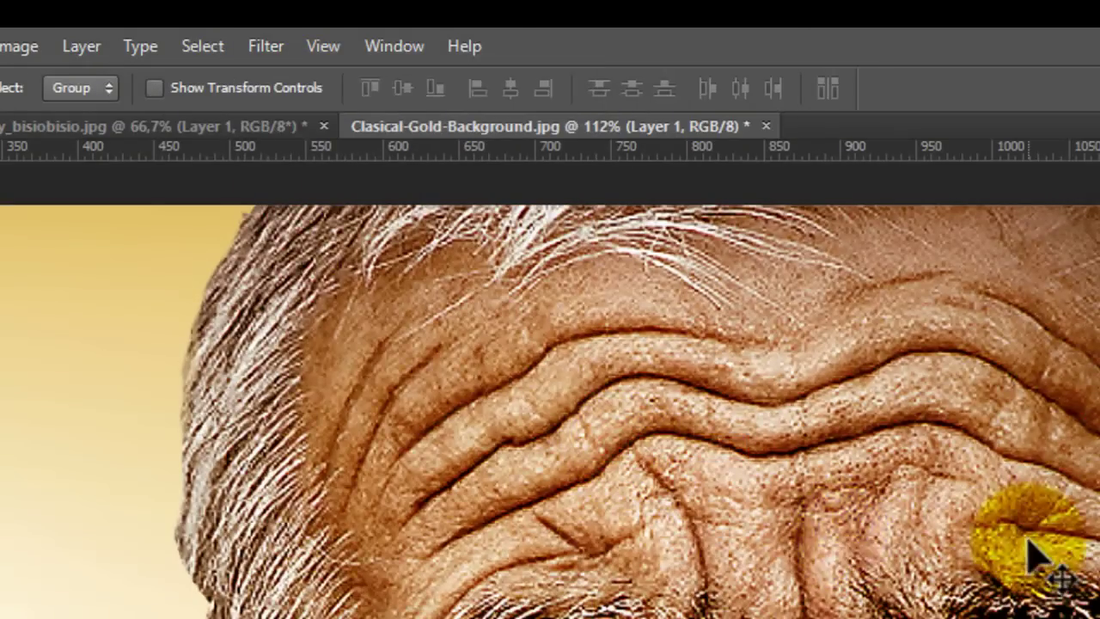
{"action": "scroll", "coordinate": [930, 491], "scroll_direction": "down", "scroll_amount": 5}
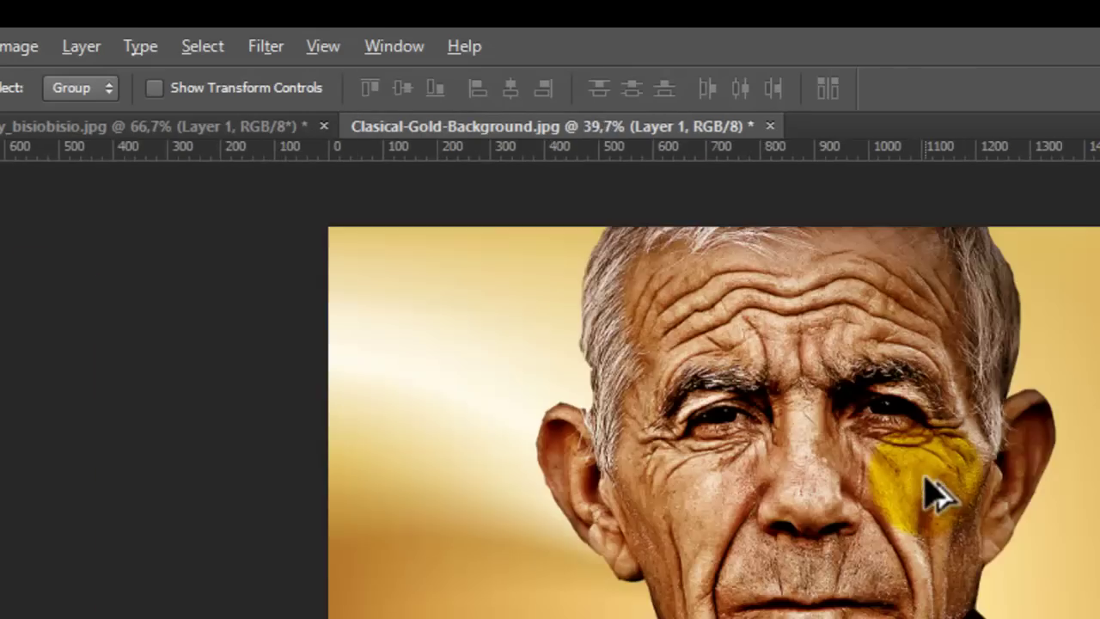
{"action": "scroll", "coordinate": [918, 487], "scroll_direction": "up", "scroll_amount": 4}
{"action": "scroll", "coordinate": [838, 413], "scroll_direction": "up", "scroll_amount": 1}
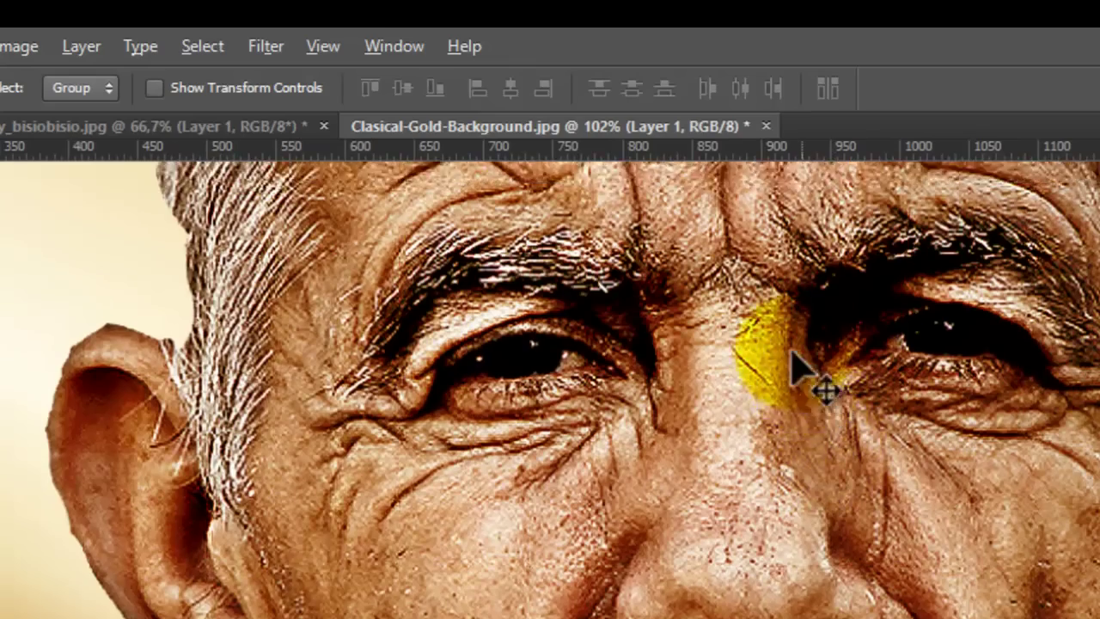
{"action": "scroll", "coordinate": [787, 368], "scroll_direction": "up", "scroll_amount": 2}
{"action": "scroll", "coordinate": [680, 364], "scroll_direction": "up", "scroll_amount": 2}
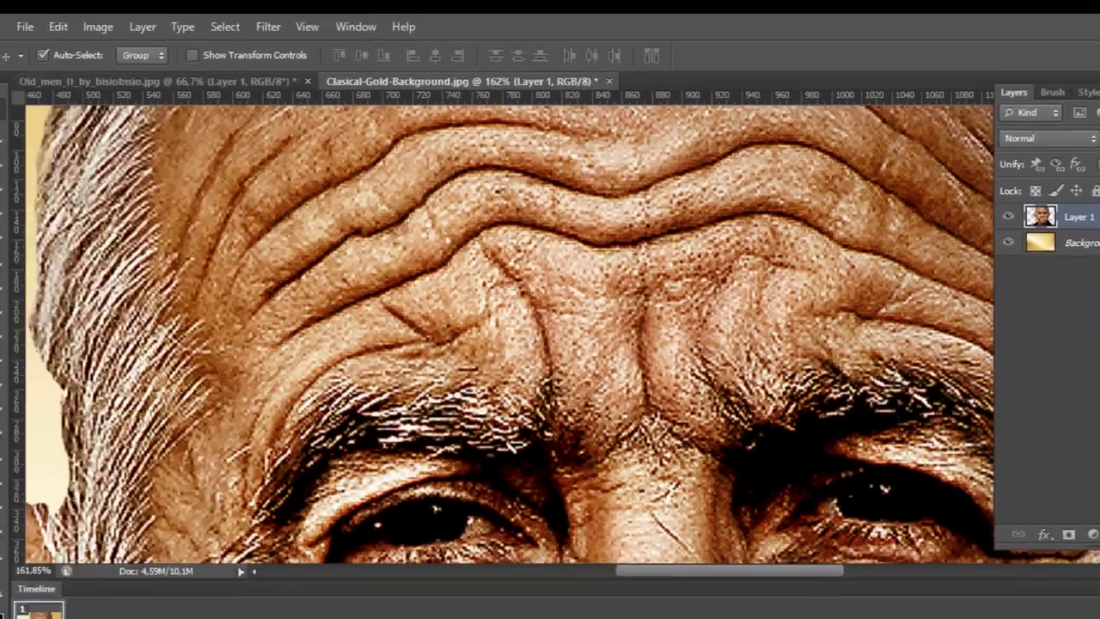
- Convert the gold Background into editable Layer 0 and select it together with Layer 1
{"action": "double_click", "coordinate": [998, 239]}
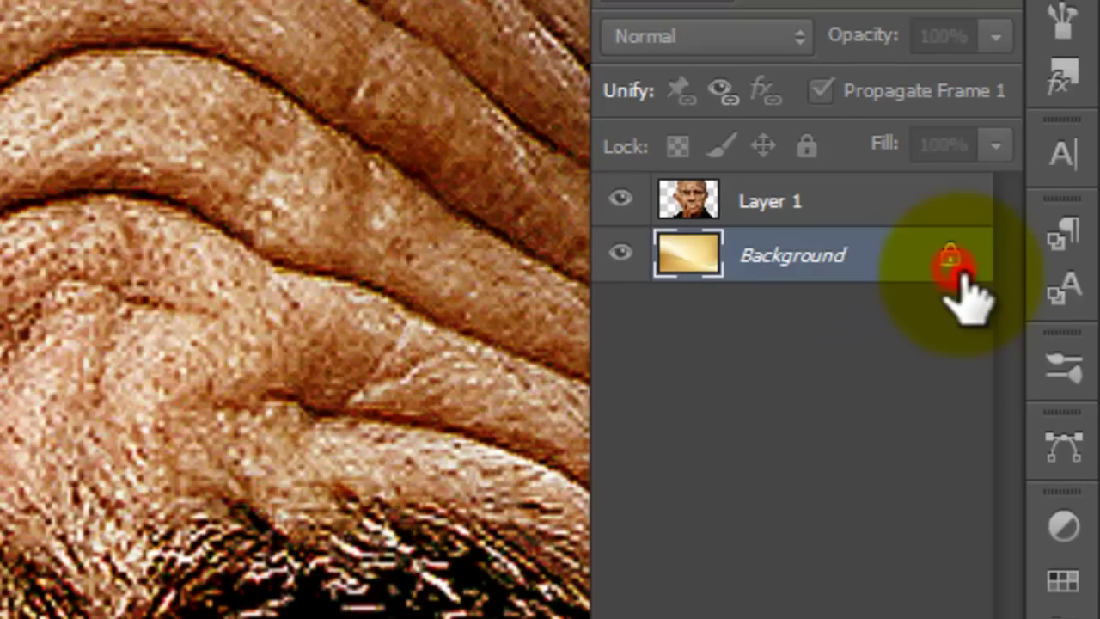
{"action": "left_click", "coordinate": [118, 229]}
{"action": "left_click", "coordinate": [811, 219], "text": "shift"}
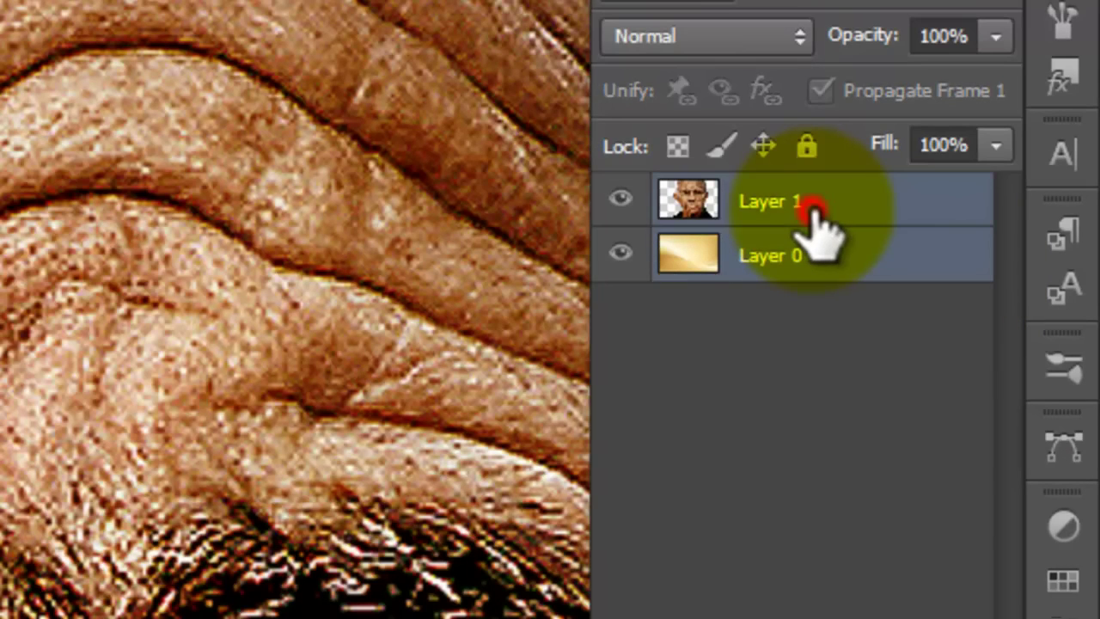
{"action": "right_click", "coordinate": [818, 225]}
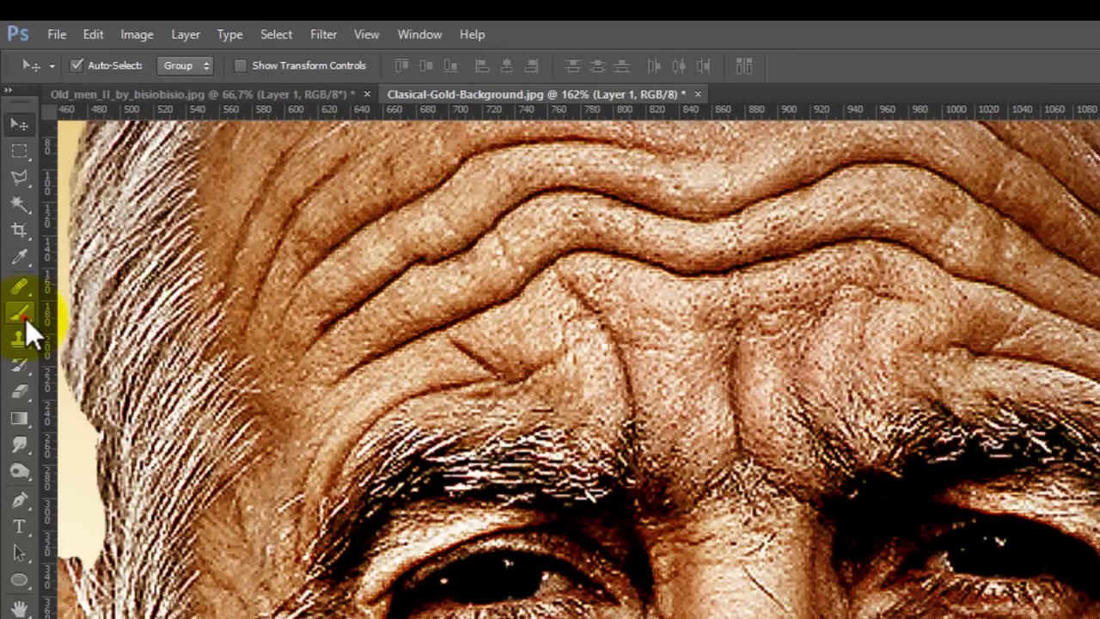
- Switch from the Brush and Burn tools to the Smudge tool at 65% strength
{"action": "left_click", "coordinate": [26, 319]}
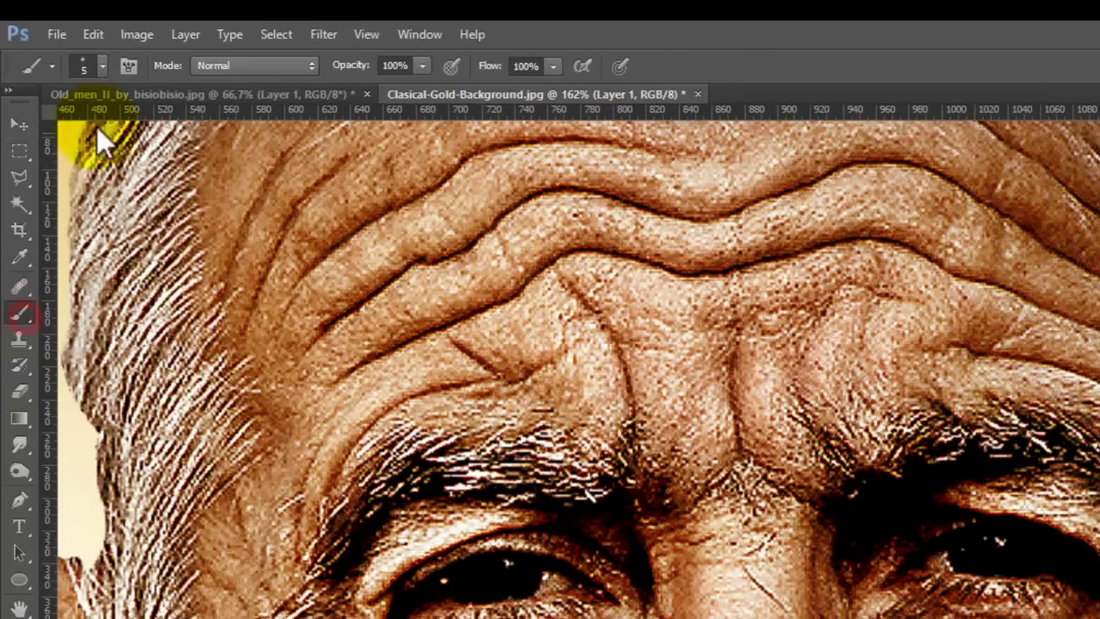
{"action": "left_click", "coordinate": [102, 60]}
{"action": "left_click", "coordinate": [102, 61]}
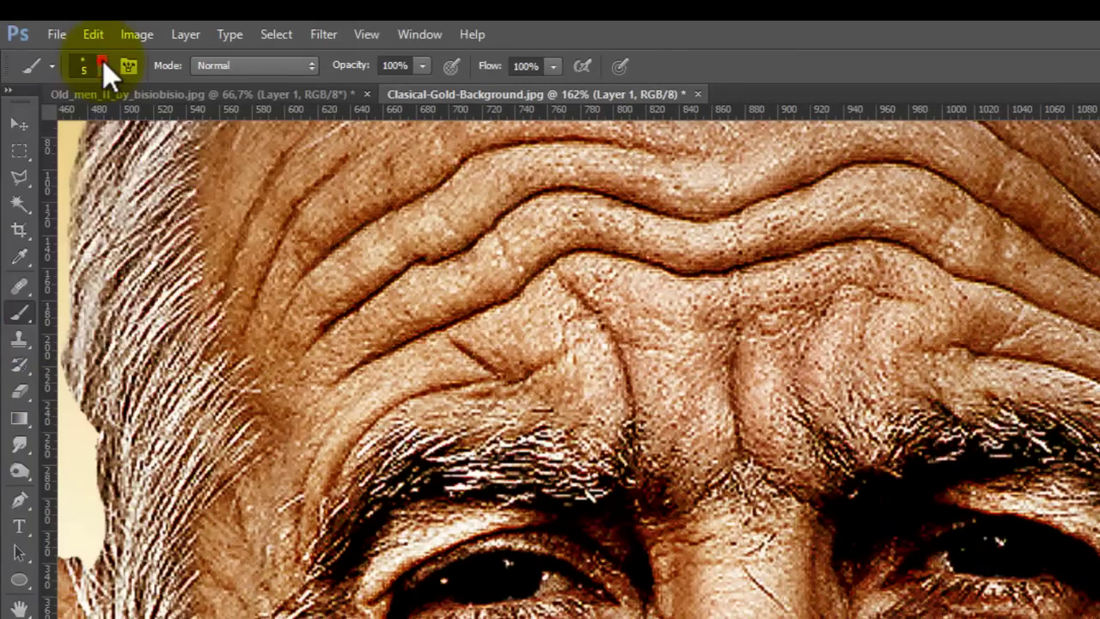
{"action": "left_click", "coordinate": [28, 471]}
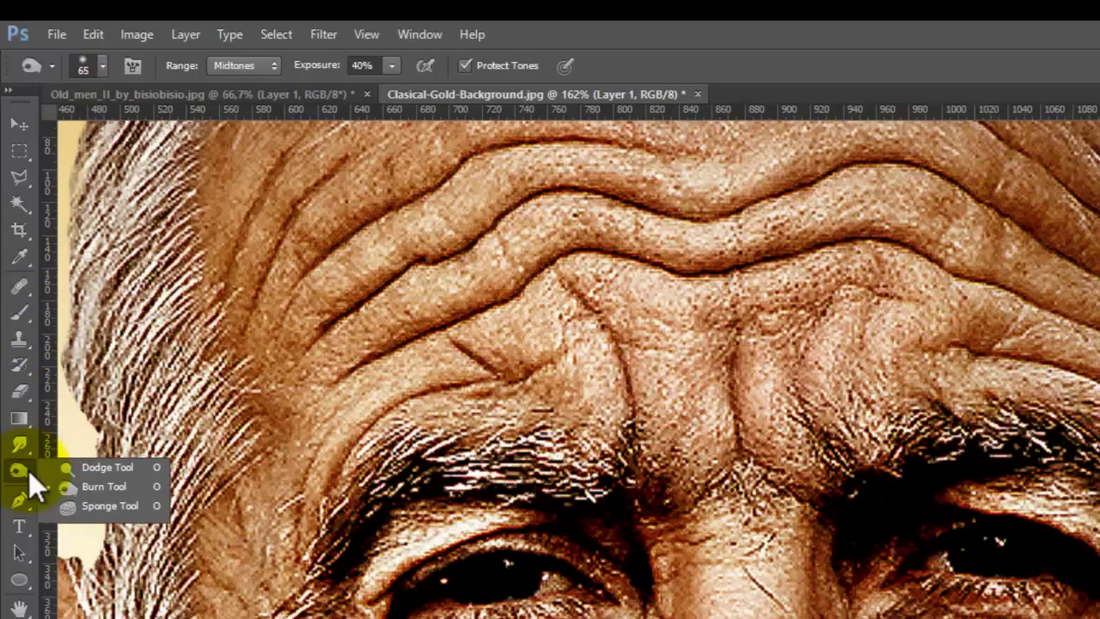
{"action": "mouse_move", "coordinate": [28, 470]}
{"action": "left_mouse_down"}
{"action": "mouse_move", "coordinate": [96, 464]}
{"action": "mouse_move", "coordinate": [112, 478]}
{"action": "left_mouse_up"}
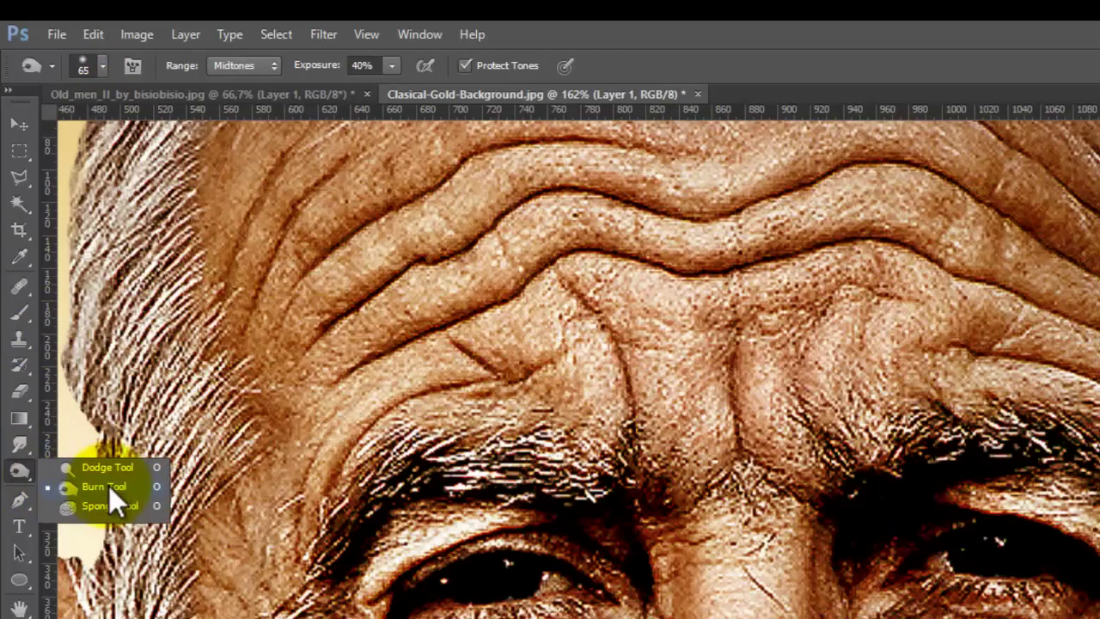
{"action": "left_click", "coordinate": [20, 450]}
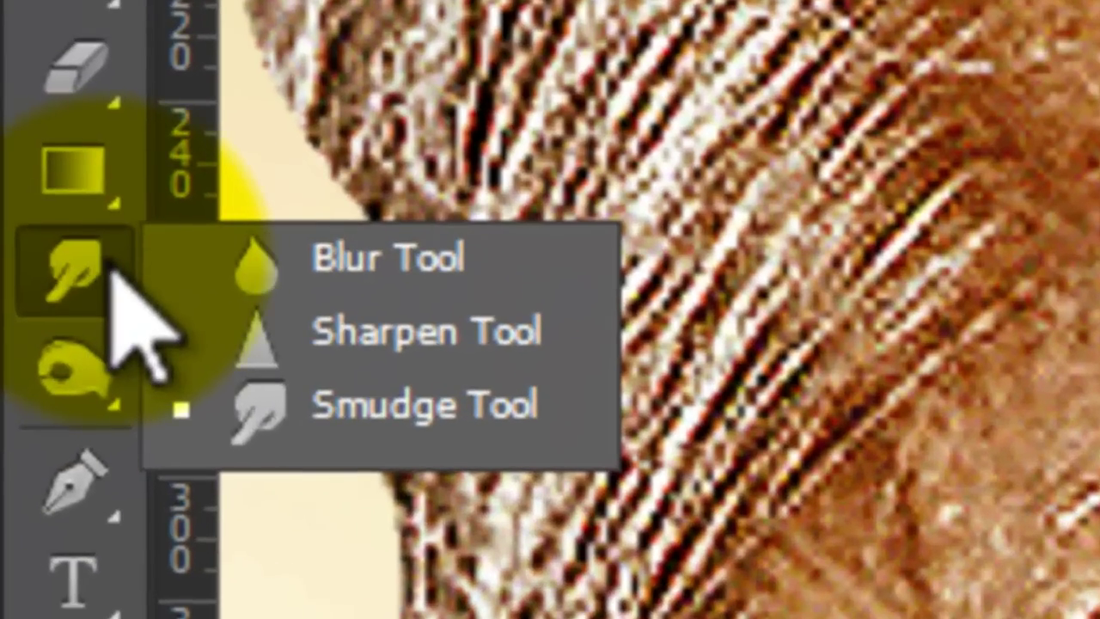
{"action": "mouse_move", "coordinate": [129, 283]}
{"action": "left_mouse_down"}
{"action": "mouse_move", "coordinate": [293, 270]}
{"action": "mouse_move", "coordinate": [349, 435]}
{"action": "mouse_move", "coordinate": [535, 413]}
{"action": "mouse_move", "coordinate": [175, 393]}
{"action": "mouse_move", "coordinate": [84, 251]}
{"action": "left_mouse_up"}
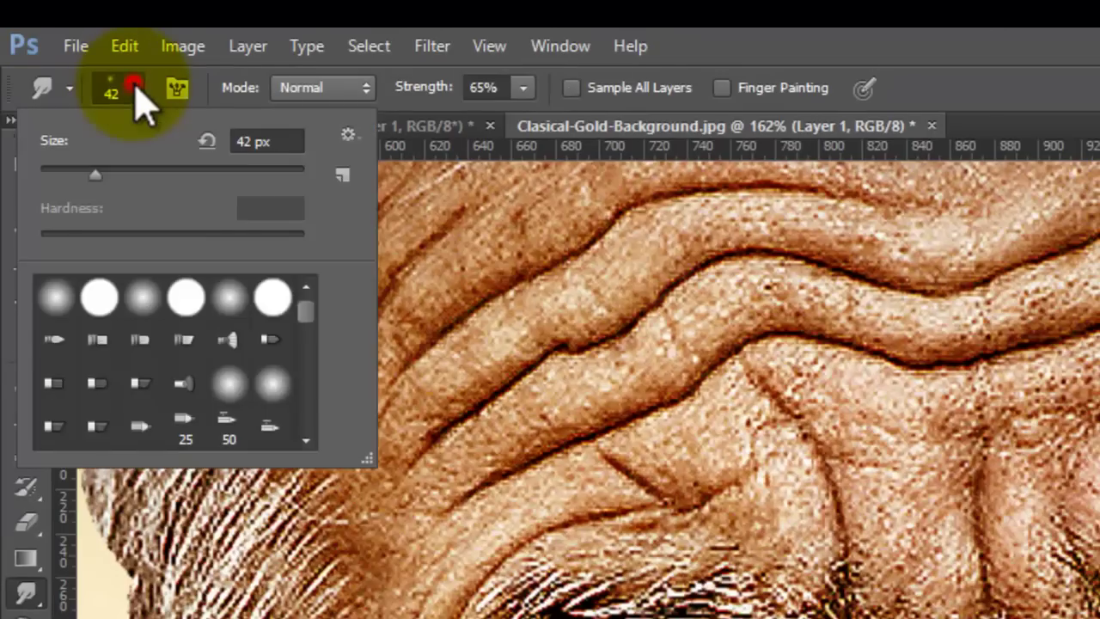
- Give the Smudge tool the scattered 795 brush preset, sized to 82 px
{"action": "left_click_drag", "start_coordinate": [306, 327], "coordinate": [315, 434]}
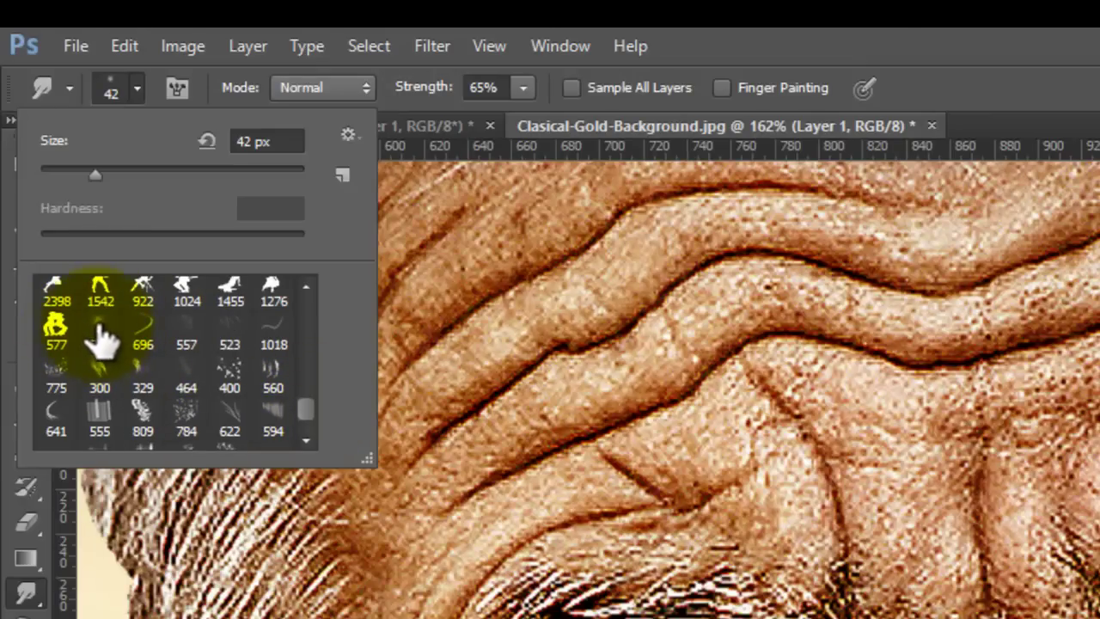
{"action": "left_click", "coordinate": [98, 336]}
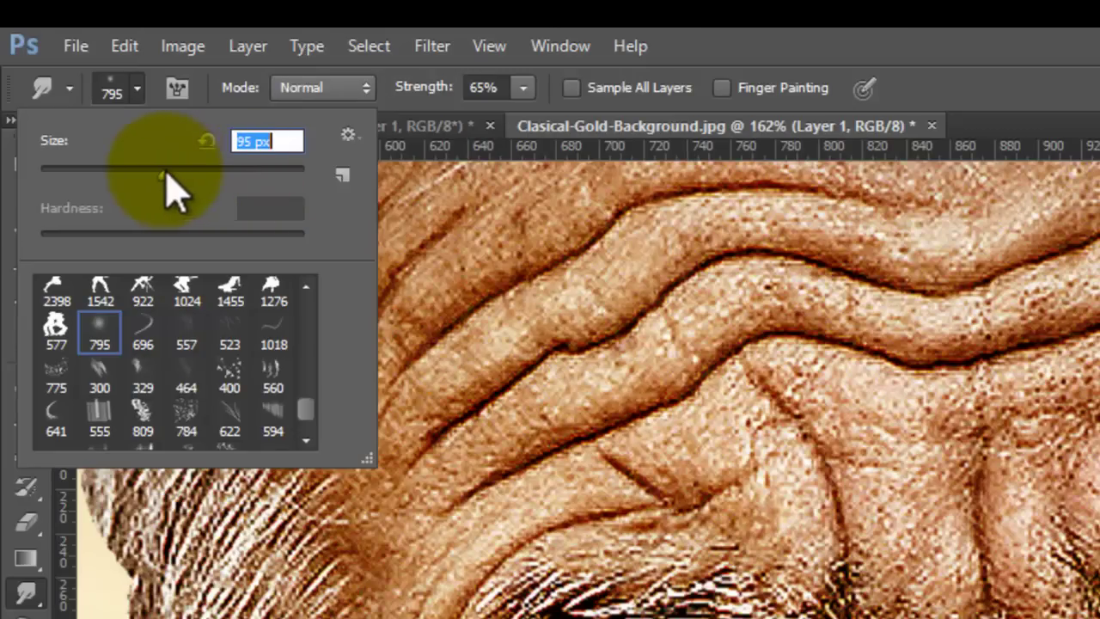
{"action": "mouse_move", "coordinate": [167, 172]}
{"action": "left_mouse_down"}
{"action": "mouse_move", "coordinate": [614, 332]}
{"action": "mouse_move", "coordinate": [602, 356]}
{"action": "mouse_move", "coordinate": [582, 351]}
{"action": "mouse_move", "coordinate": [561, 425]}
{"action": "mouse_move", "coordinate": [516, 422]}
{"action": "mouse_move", "coordinate": [473, 467]}
{"action": "mouse_move", "coordinate": [535, 410]}
{"action": "mouse_move", "coordinate": [528, 400]}
{"action": "mouse_move", "coordinate": [442, 459]}
{"action": "mouse_move", "coordinate": [548, 382]}
{"action": "mouse_move", "coordinate": [467, 450]}
{"action": "mouse_move", "coordinate": [774, 307]}
{"action": "mouse_move", "coordinate": [626, 312]}
{"action": "mouse_move", "coordinate": [454, 456]}
{"action": "mouse_move", "coordinate": [619, 365]}
{"action": "mouse_move", "coordinate": [695, 302]}
{"action": "mouse_move", "coordinate": [785, 282]}
{"action": "mouse_move", "coordinate": [977, 310]}
{"action": "mouse_move", "coordinate": [1099, 259]}
{"action": "left_mouse_up"}
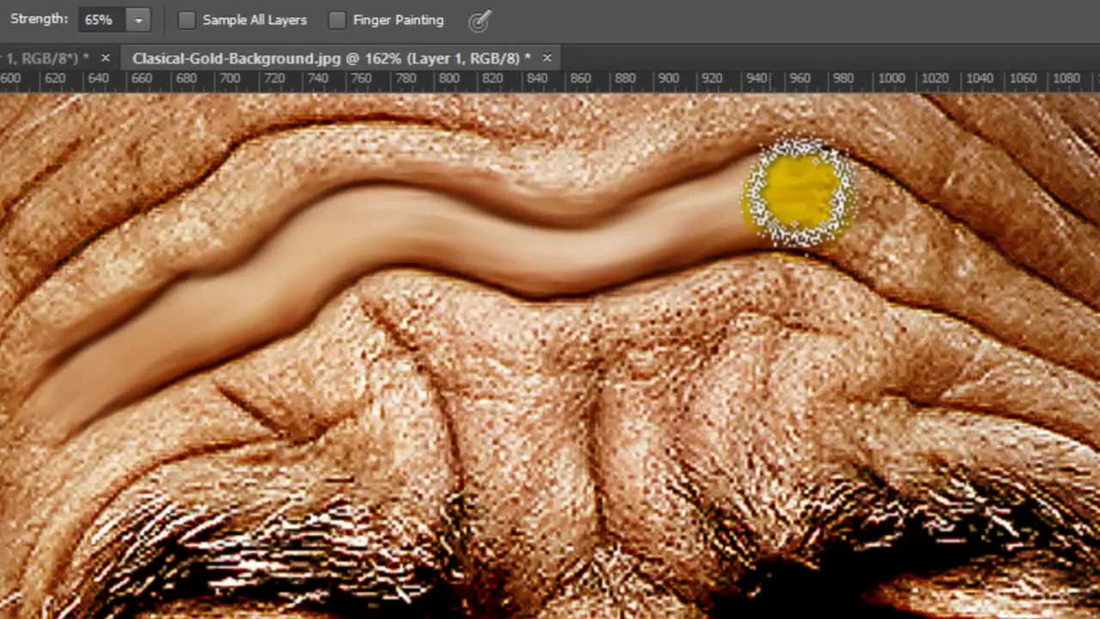
- Smudge the forehead wrinkles, the nose bridge and the skin above the left brow
{"action": "mouse_move", "coordinate": [800, 193]}
{"action": "left_mouse_down"}
{"action": "mouse_move", "coordinate": [865, 215]}
{"action": "mouse_move", "coordinate": [904, 277]}
{"action": "mouse_move", "coordinate": [959, 284]}
{"action": "left_mouse_up"}
{"action": "mouse_move", "coordinate": [34, 391]}
{"action": "left_mouse_down"}
{"action": "mouse_move", "coordinate": [96, 469]}
{"action": "mouse_move", "coordinate": [177, 422]}
{"action": "mouse_move", "coordinate": [211, 422]}
{"action": "mouse_move", "coordinate": [236, 397]}
{"action": "mouse_move", "coordinate": [248, 422]}
{"action": "mouse_move", "coordinate": [319, 430]}
{"action": "mouse_move", "coordinate": [378, 331]}
{"action": "mouse_move", "coordinate": [424, 369]}
{"action": "mouse_move", "coordinate": [445, 426]}
{"action": "left_mouse_up"}
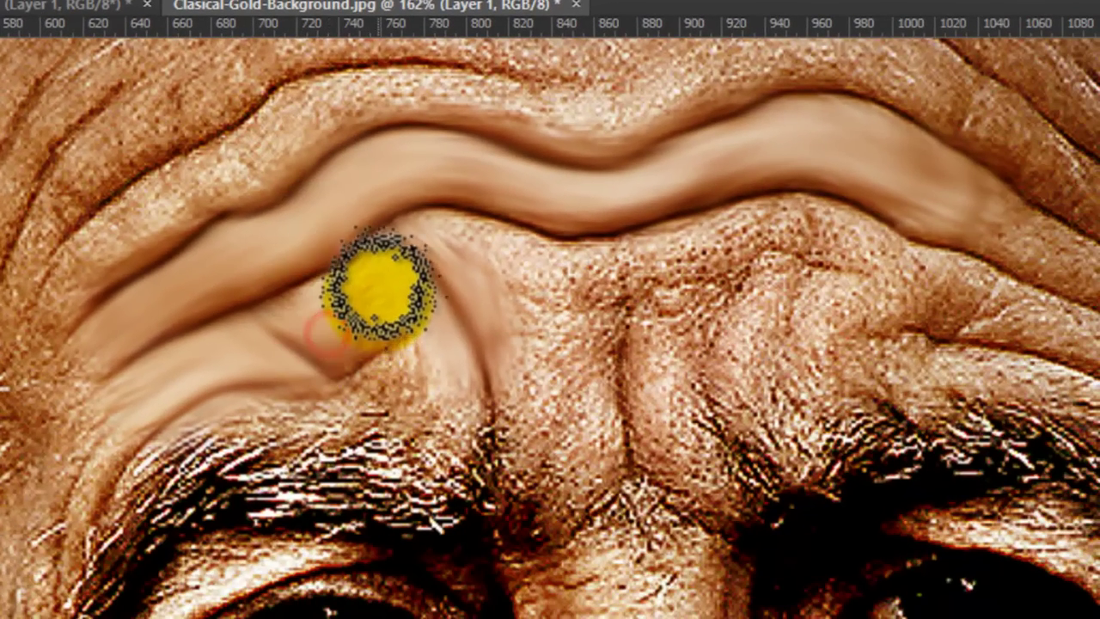
{"action": "mouse_move", "coordinate": [378, 288]}
{"action": "left_mouse_down"}
{"action": "mouse_move", "coordinate": [537, 284]}
{"action": "mouse_move", "coordinate": [479, 237]}
{"action": "mouse_move", "coordinate": [539, 265]}
{"action": "mouse_move", "coordinate": [599, 272]}
{"action": "mouse_move", "coordinate": [591, 418]}
{"action": "mouse_move", "coordinate": [582, 437]}
{"action": "mouse_move", "coordinate": [545, 343]}
{"action": "mouse_move", "coordinate": [547, 464]}
{"action": "left_mouse_up"}
{"action": "mouse_move", "coordinate": [724, 215]}
{"action": "left_mouse_down"}
{"action": "mouse_move", "coordinate": [719, 243]}
{"action": "mouse_move", "coordinate": [729, 236]}
{"action": "mouse_move", "coordinate": [680, 242]}
{"action": "mouse_move", "coordinate": [670, 327]}
{"action": "mouse_move", "coordinate": [693, 442]}
{"action": "left_mouse_up"}
{"action": "mouse_move", "coordinate": [787, 248]}
{"action": "left_mouse_down"}
{"action": "mouse_move", "coordinate": [772, 316]}
{"action": "mouse_move", "coordinate": [773, 385]}
{"action": "mouse_move", "coordinate": [798, 216]}
{"action": "mouse_move", "coordinate": [975, 299]}
{"action": "mouse_move", "coordinate": [860, 298]}
{"action": "mouse_move", "coordinate": [878, 367]}
{"action": "mouse_move", "coordinate": [945, 404]}
{"action": "left_mouse_up"}
{"action": "mouse_move", "coordinate": [215, 484]}
{"action": "left_mouse_down"}
{"action": "mouse_move", "coordinate": [365, 390]}
{"action": "mouse_move", "coordinate": [383, 366]}
{"action": "mouse_move", "coordinate": [413, 416]}
{"action": "mouse_move", "coordinate": [262, 388]}
{"action": "mouse_move", "coordinate": [155, 413]}
{"action": "left_mouse_up"}
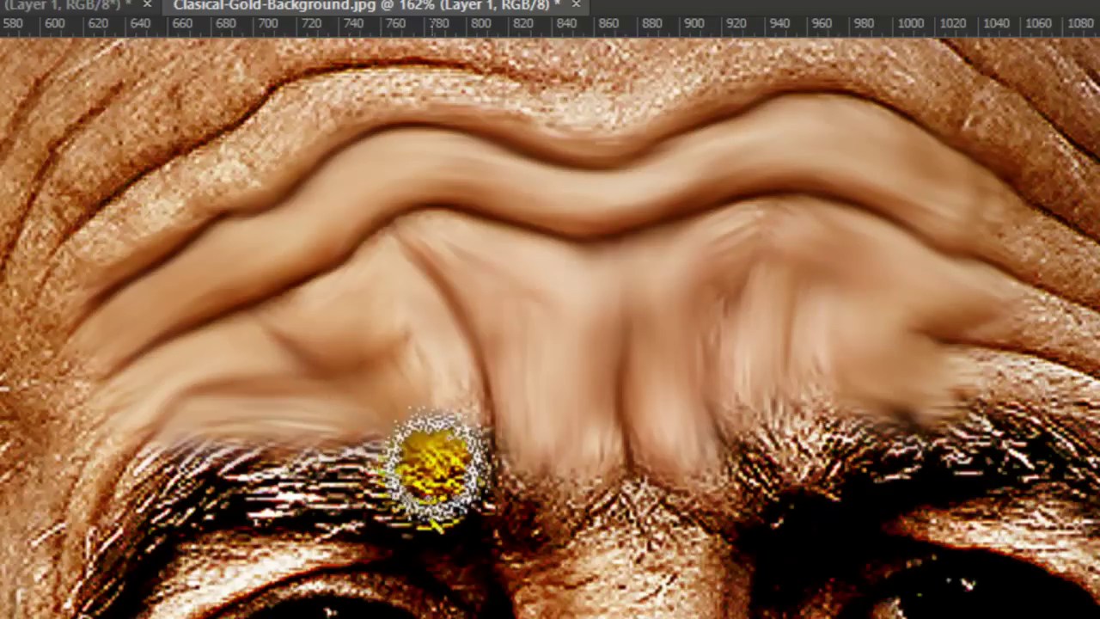
- Smear the left eyebrow into a soft streak and reduce the Smudge brush to 45 px
{"action": "scroll", "coordinate": [440, 462], "scroll_direction": "down", "scroll_amount": 3}
{"action": "mouse_move", "coordinate": [454, 415]}
{"action": "left_mouse_down"}
{"action": "mouse_move", "coordinate": [201, 422]}
{"action": "mouse_move", "coordinate": [127, 485]}
{"action": "mouse_move", "coordinate": [91, 545]}
{"action": "left_mouse_up"}
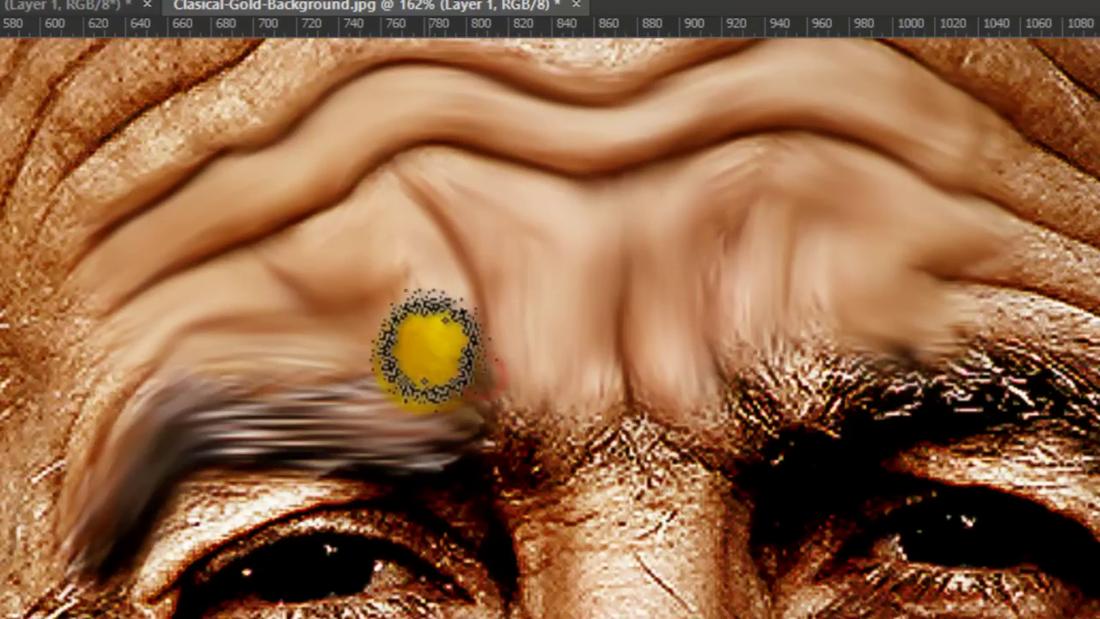
{"action": "scroll", "coordinate": [585, 455], "scroll_direction": "down", "scroll_amount": 5}
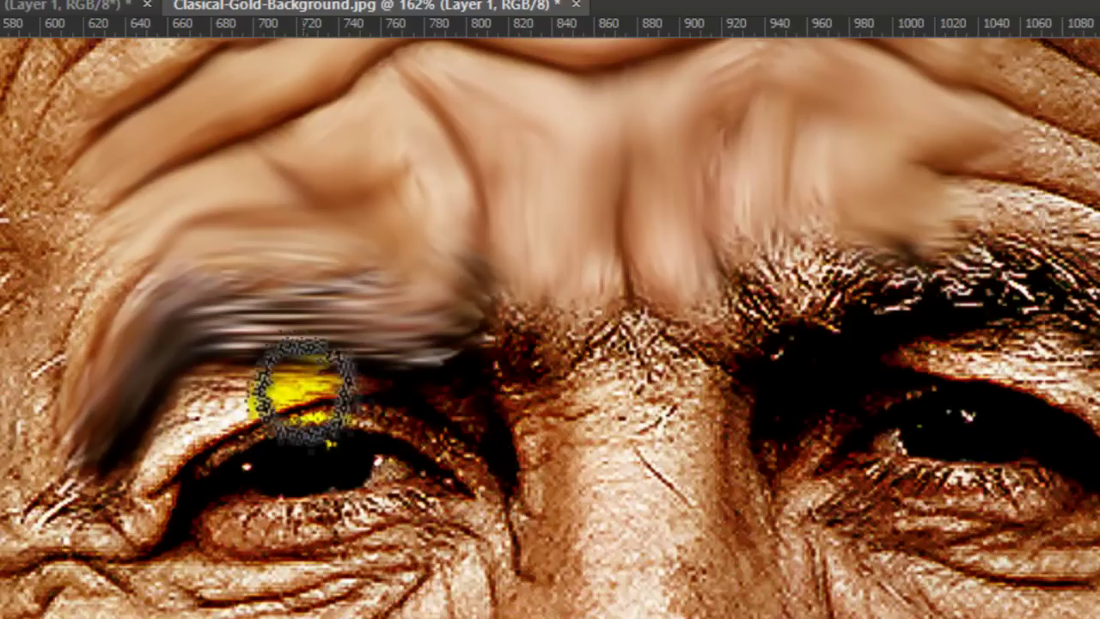
{"action": "right_click", "coordinate": [311, 482]}
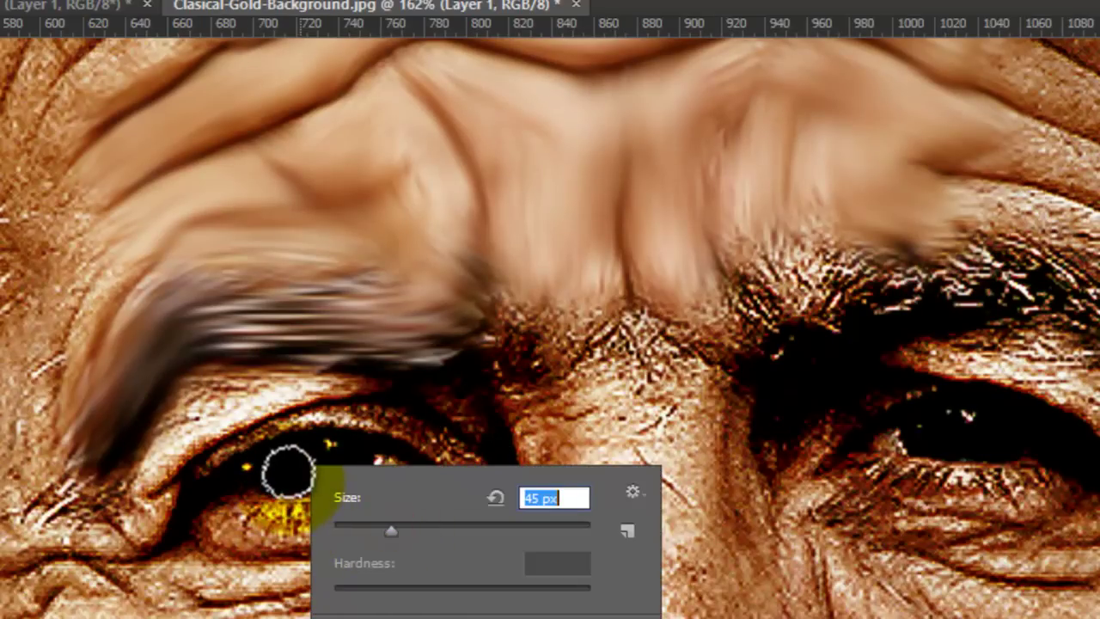
{"action": "left_click", "coordinate": [287, 474]}
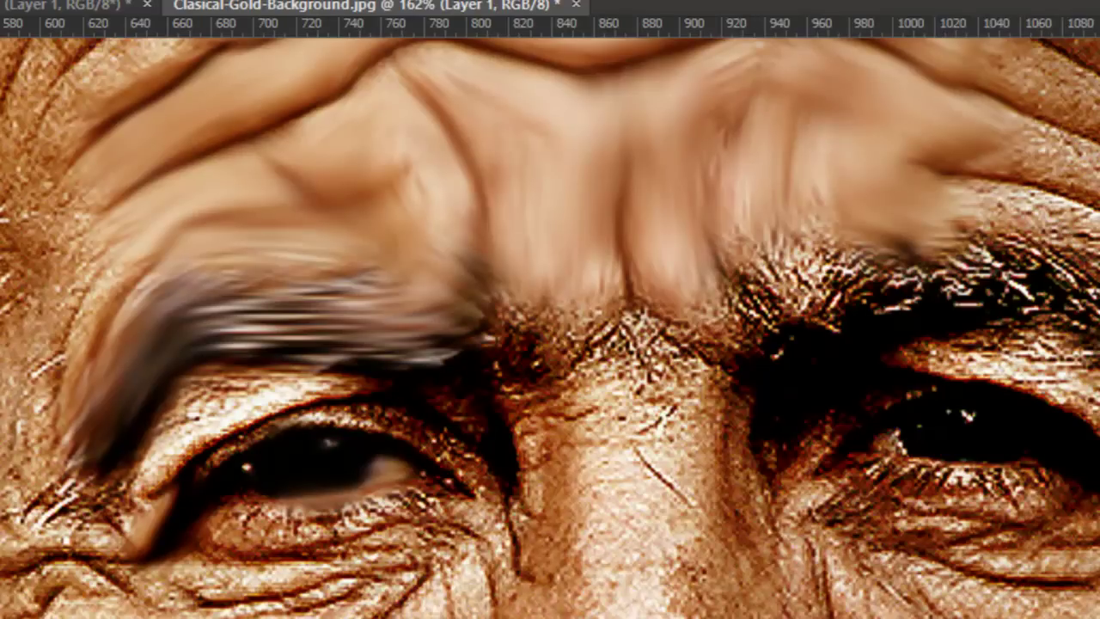
- Zoom to 191% on the nose and smudge from nose tip to nostrils and up the bridge
{"action": "mouse_move", "coordinate": [602, 354]}
{"action": "left_mouse_down"}
{"action": "mouse_move", "coordinate": [499, 353]}
{"action": "mouse_move", "coordinate": [650, 387]}
{"action": "mouse_move", "coordinate": [797, 370]}
{"action": "mouse_move", "coordinate": [697, 322]}
{"action": "mouse_move", "coordinate": [695, 347]}
{"action": "left_mouse_up"}
{"action": "left_click_drag", "start_coordinate": [527, 406], "coordinate": [643, 366]}
{"action": "mouse_move", "coordinate": [660, 426]}
{"action": "left_mouse_down"}
{"action": "mouse_move", "coordinate": [847, 381]}
{"action": "mouse_move", "coordinate": [771, 469]}
{"action": "left_mouse_up"}
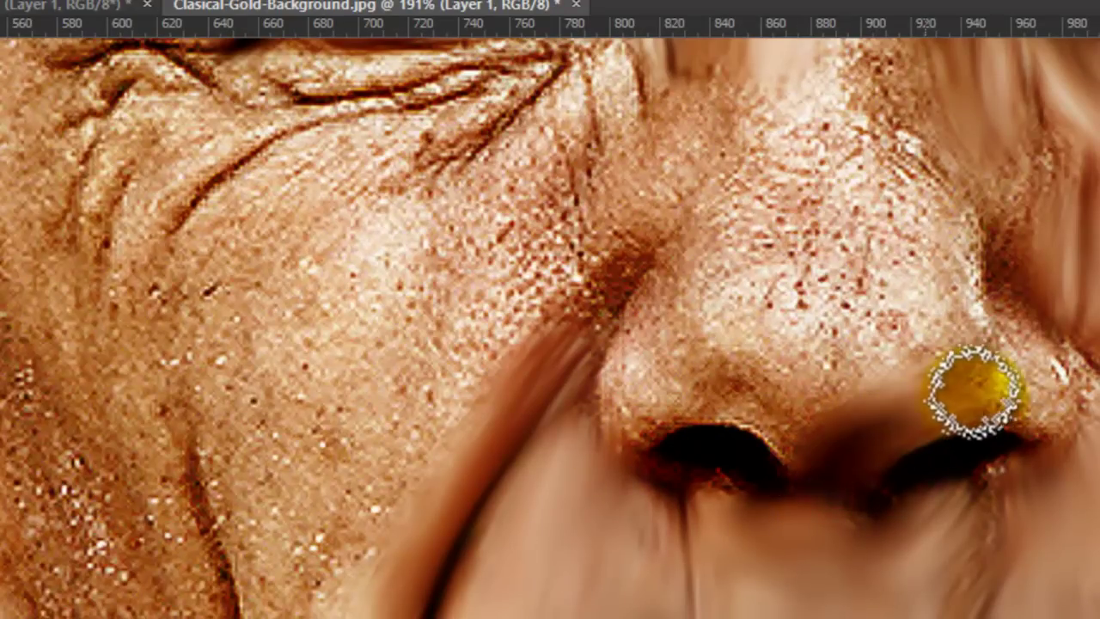
{"action": "left_click_drag", "start_coordinate": [967, 367], "coordinate": [848, 401]}
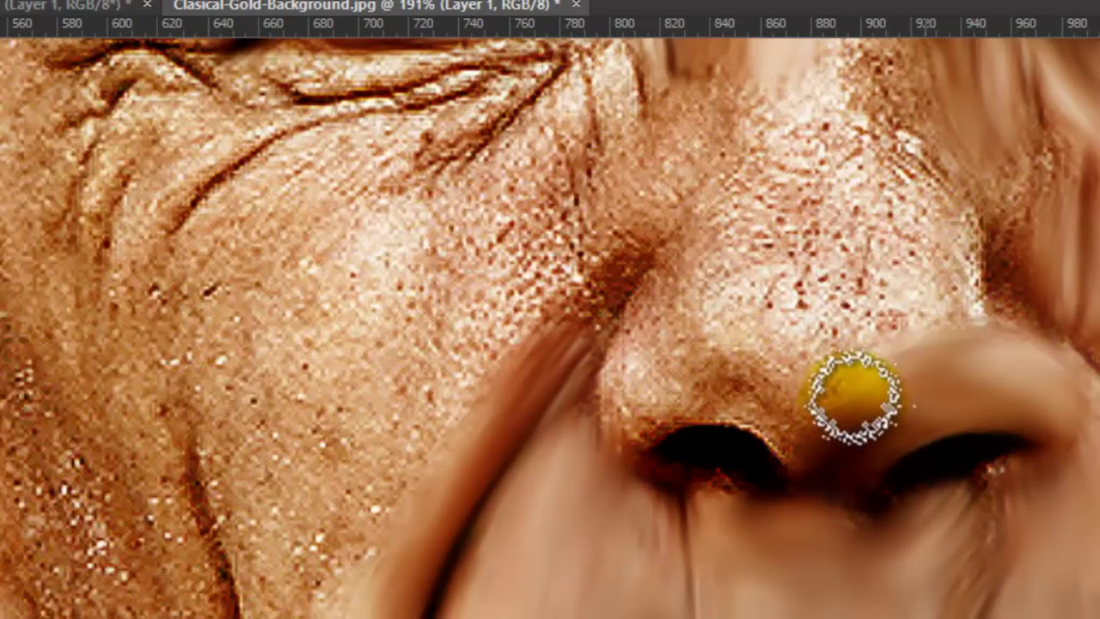
{"action": "mouse_move", "coordinate": [616, 438]}
{"action": "left_mouse_down"}
{"action": "mouse_move", "coordinate": [605, 380]}
{"action": "mouse_move", "coordinate": [673, 318]}
{"action": "mouse_move", "coordinate": [705, 296]}
{"action": "mouse_move", "coordinate": [712, 327]}
{"action": "mouse_move", "coordinate": [764, 275]}
{"action": "mouse_move", "coordinate": [762, 327]}
{"action": "mouse_move", "coordinate": [790, 198]}
{"action": "mouse_move", "coordinate": [774, 291]}
{"action": "mouse_move", "coordinate": [796, 303]}
{"action": "mouse_move", "coordinate": [791, 258]}
{"action": "mouse_move", "coordinate": [790, 272]}
{"action": "mouse_move", "coordinate": [757, 294]}
{"action": "mouse_move", "coordinate": [742, 339]}
{"action": "mouse_move", "coordinate": [754, 323]}
{"action": "mouse_move", "coordinate": [818, 343]}
{"action": "mouse_move", "coordinate": [871, 333]}
{"action": "mouse_move", "coordinate": [926, 294]}
{"action": "mouse_move", "coordinate": [933, 302]}
{"action": "mouse_move", "coordinate": [918, 216]}
{"action": "mouse_move", "coordinate": [856, 311]}
{"action": "mouse_move", "coordinate": [851, 221]}
{"action": "mouse_move", "coordinate": [845, 254]}
{"action": "mouse_move", "coordinate": [796, 273]}
{"action": "mouse_move", "coordinate": [803, 191]}
{"action": "mouse_move", "coordinate": [690, 281]}
{"action": "mouse_move", "coordinate": [755, 110]}
{"action": "mouse_move", "coordinate": [750, 170]}
{"action": "mouse_move", "coordinate": [794, 265]}
{"action": "mouse_move", "coordinate": [774, 175]}
{"action": "mouse_move", "coordinate": [678, 368]}
{"action": "mouse_move", "coordinate": [666, 520]}
{"action": "mouse_move", "coordinate": [697, 449]}
{"action": "mouse_move", "coordinate": [707, 258]}
{"action": "mouse_move", "coordinate": [706, 391]}
{"action": "mouse_move", "coordinate": [717, 402]}
{"action": "mouse_move", "coordinate": [758, 268]}
{"action": "mouse_move", "coordinate": [777, 421]}
{"action": "mouse_move", "coordinate": [794, 323]}
{"action": "mouse_move", "coordinate": [804, 481]}
{"action": "mouse_move", "coordinate": [824, 418]}
{"action": "mouse_move", "coordinate": [853, 485]}
{"action": "mouse_move", "coordinate": [888, 387]}
{"action": "mouse_move", "coordinate": [899, 391]}
{"action": "mouse_move", "coordinate": [889, 468]}
{"action": "mouse_move", "coordinate": [879, 290]}
{"action": "mouse_move", "coordinate": [884, 533]}
{"action": "mouse_move", "coordinate": [926, 578]}
{"action": "mouse_move", "coordinate": [834, 548]}
{"action": "mouse_move", "coordinate": [916, 584]}
{"action": "mouse_move", "coordinate": [521, 438]}
{"action": "mouse_move", "coordinate": [511, 472]}
{"action": "mouse_move", "coordinate": [498, 378]}
{"action": "mouse_move", "coordinate": [449, 393]}
{"action": "left_mouse_up"}
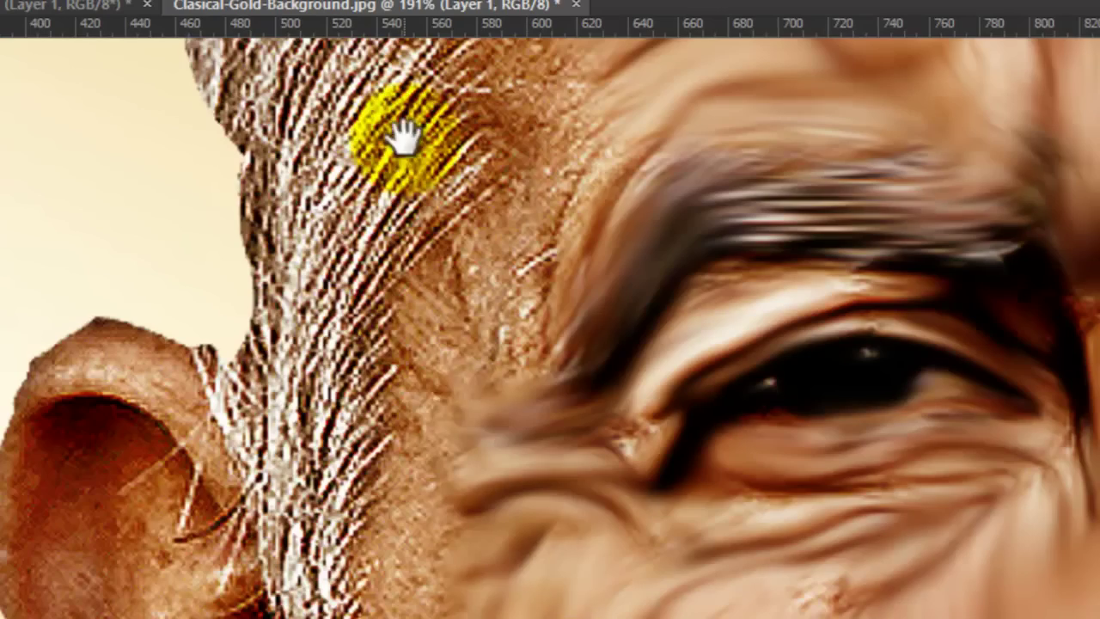
- Pan to the hair and smear the top and left hair strands into soft downward streaks
{"action": "mouse_move", "coordinate": [407, 142]}
{"action": "left_mouse_down"}
{"action": "mouse_move", "coordinate": [409, 452]}
{"action": "mouse_move", "coordinate": [422, 526]}
{"action": "mouse_move", "coordinate": [438, 477]}
{"action": "left_mouse_up"}
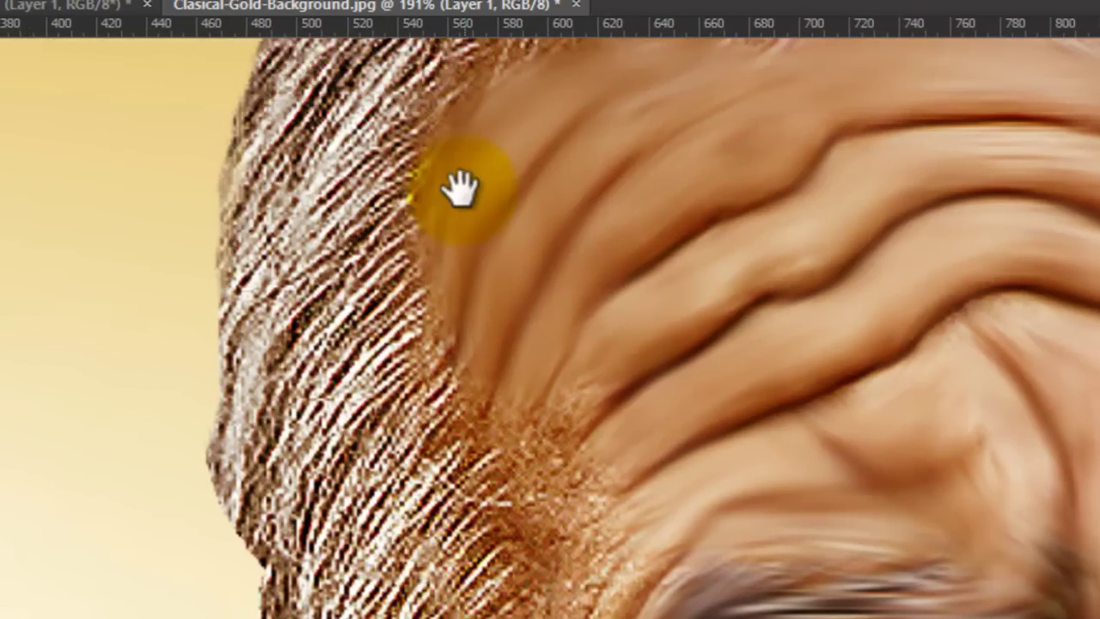
{"action": "left_click_drag", "start_coordinate": [461, 187], "coordinate": [443, 458]}
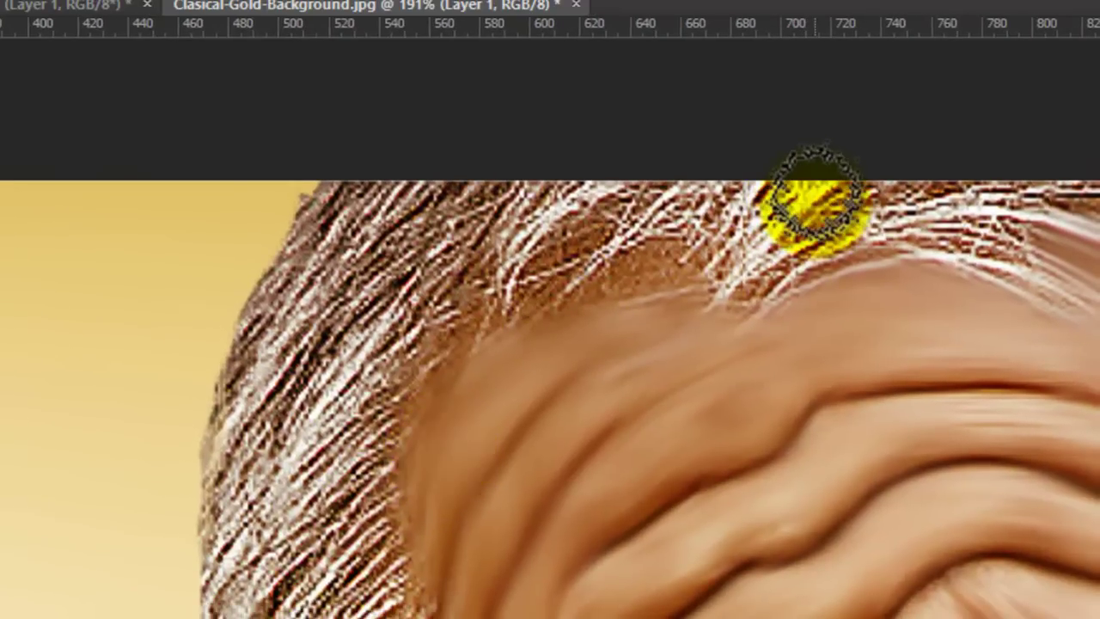
{"action": "mouse_move", "coordinate": [817, 199]}
{"action": "left_mouse_down"}
{"action": "mouse_move", "coordinate": [737, 283]}
{"action": "mouse_move", "coordinate": [763, 168]}
{"action": "left_mouse_up"}
{"action": "mouse_move", "coordinate": [741, 211]}
{"action": "left_mouse_down"}
{"action": "mouse_move", "coordinate": [675, 283]}
{"action": "mouse_move", "coordinate": [684, 200]}
{"action": "mouse_move", "coordinate": [587, 309]}
{"action": "mouse_move", "coordinate": [566, 189]}
{"action": "mouse_move", "coordinate": [490, 314]}
{"action": "mouse_move", "coordinate": [615, 187]}
{"action": "mouse_move", "coordinate": [535, 280]}
{"action": "left_mouse_up"}
{"action": "mouse_move", "coordinate": [504, 214]}
{"action": "left_mouse_down"}
{"action": "mouse_move", "coordinate": [435, 254]}
{"action": "mouse_move", "coordinate": [336, 238]}
{"action": "left_mouse_up"}
{"action": "mouse_move", "coordinate": [418, 192]}
{"action": "left_mouse_down"}
{"action": "mouse_move", "coordinate": [364, 233]}
{"action": "mouse_move", "coordinate": [236, 387]}
{"action": "left_mouse_up"}
{"action": "left_click_drag", "start_coordinate": [344, 197], "coordinate": [263, 356]}
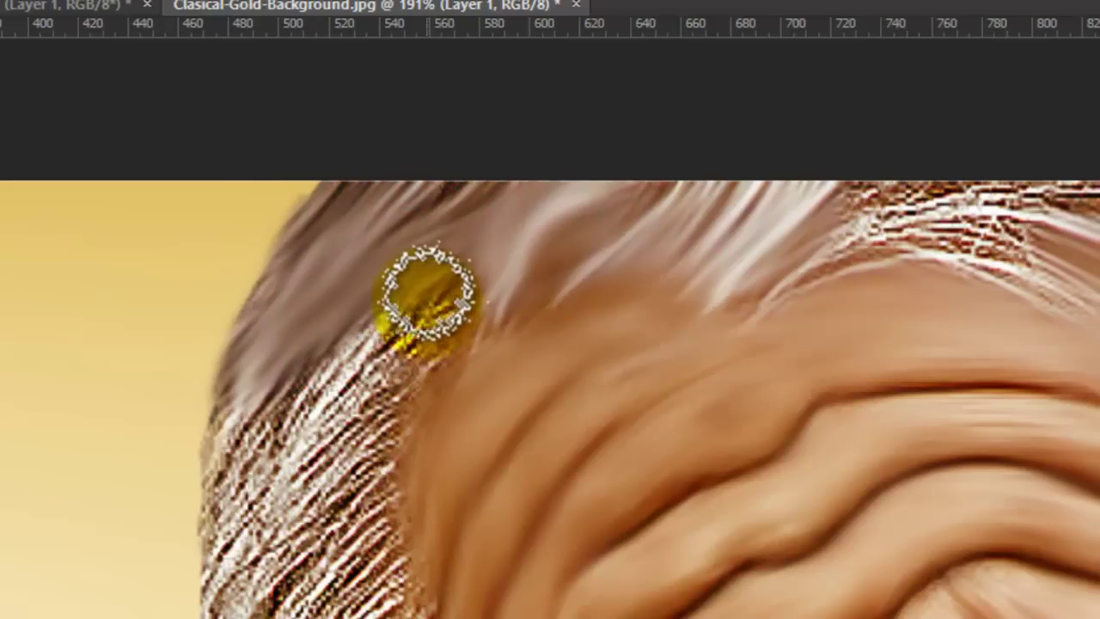
{"action": "left_click_drag", "start_coordinate": [413, 307], "coordinate": [282, 464]}
{"action": "left_click_drag", "start_coordinate": [269, 411], "coordinate": [227, 584]}
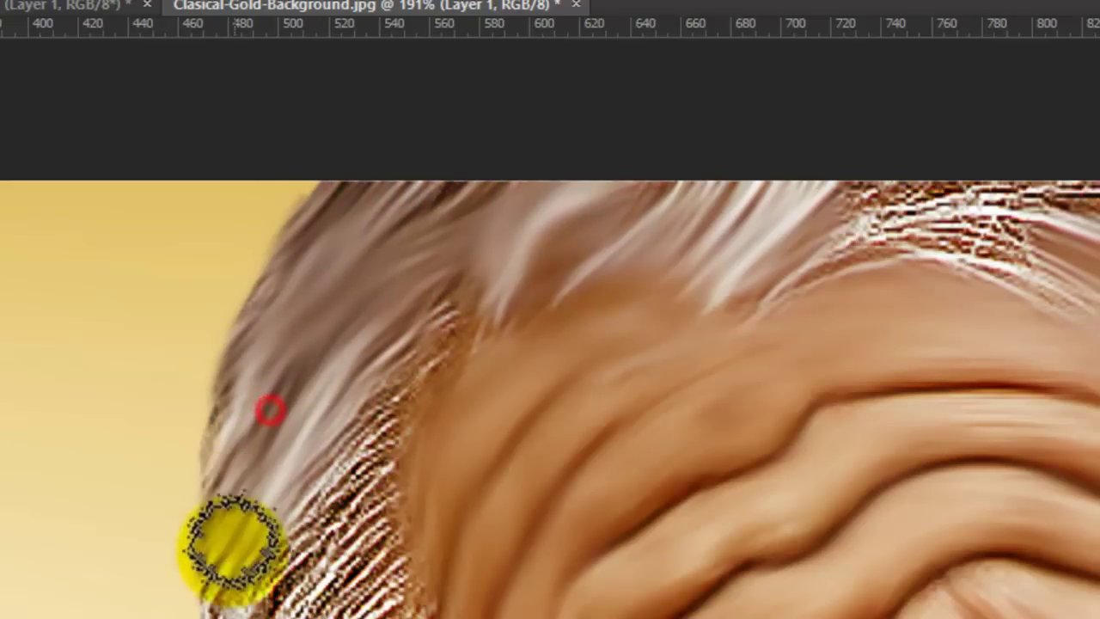
- Smear the hair's left edge down toward the ear and smooth the speckled hairline
{"action": "scroll", "coordinate": [357, 469], "scroll_direction": "down", "scroll_amount": 4}
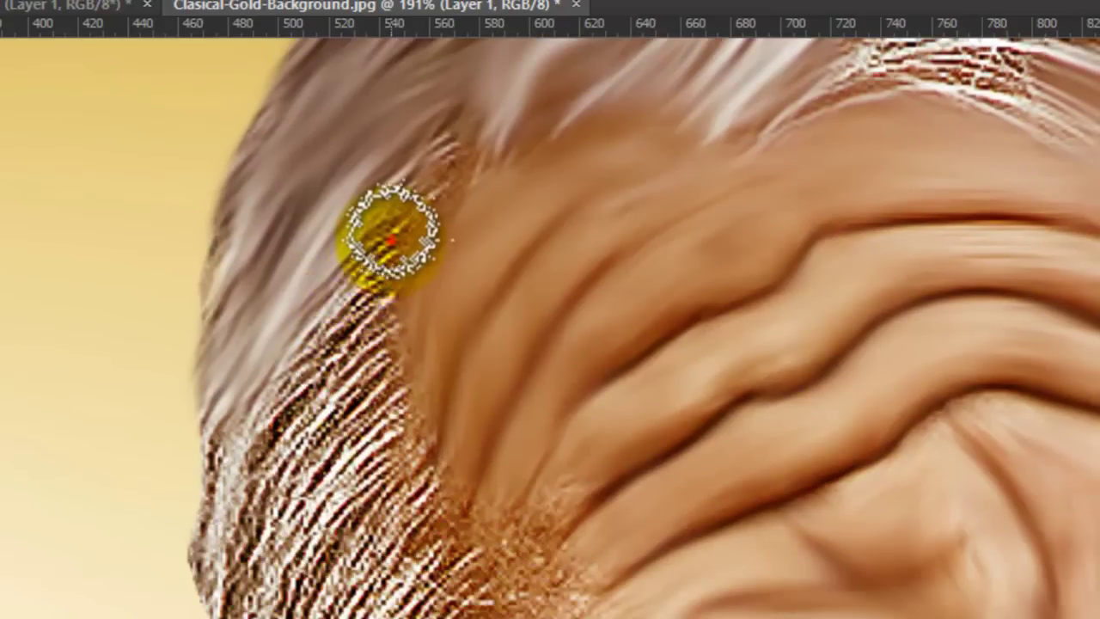
{"action": "mouse_move", "coordinate": [388, 241]}
{"action": "left_mouse_down"}
{"action": "mouse_move", "coordinate": [229, 463]}
{"action": "mouse_move", "coordinate": [214, 524]}
{"action": "left_mouse_up"}
{"action": "left_click_drag", "start_coordinate": [382, 349], "coordinate": [241, 607]}
{"action": "scroll", "coordinate": [401, 418], "scroll_direction": "down", "scroll_amount": 3}
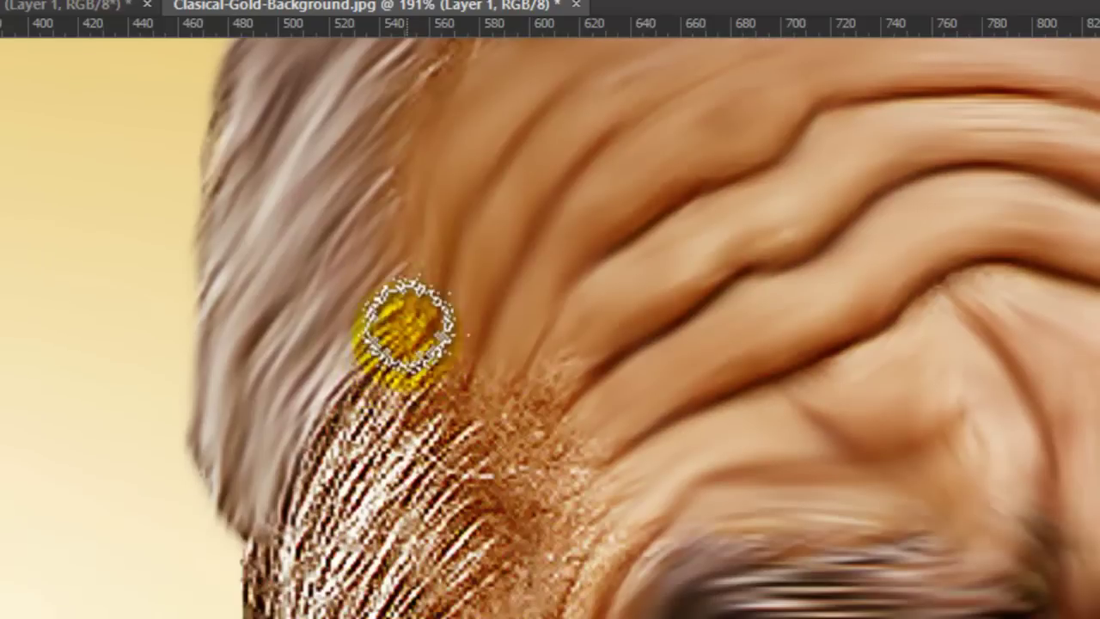
{"action": "mouse_move", "coordinate": [412, 310]}
{"action": "left_mouse_down"}
{"action": "mouse_move", "coordinate": [344, 388]}
{"action": "mouse_move", "coordinate": [266, 580]}
{"action": "left_mouse_up"}
{"action": "mouse_move", "coordinate": [428, 388]}
{"action": "left_mouse_down"}
{"action": "mouse_move", "coordinate": [362, 535]}
{"action": "mouse_move", "coordinate": [314, 602]}
{"action": "left_mouse_up"}
{"action": "scroll", "coordinate": [340, 572], "scroll_direction": "down", "scroll_amount": 3}
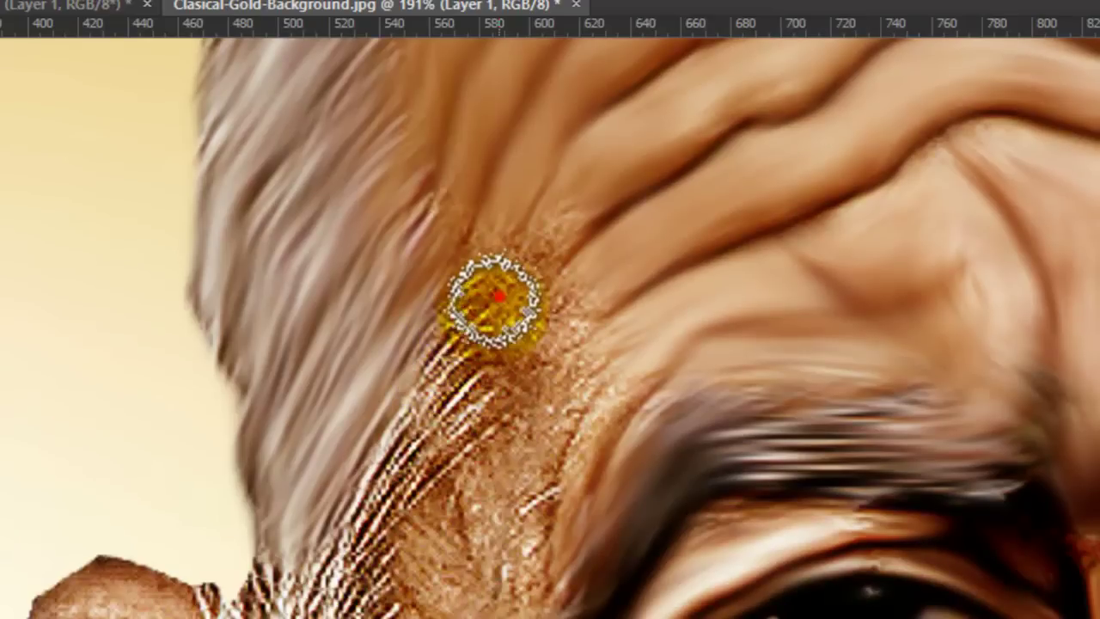
{"action": "mouse_move", "coordinate": [482, 322]}
{"action": "left_mouse_down"}
{"action": "mouse_move", "coordinate": [404, 428]}
{"action": "mouse_move", "coordinate": [282, 535]}
{"action": "left_mouse_up"}
{"action": "mouse_move", "coordinate": [456, 262]}
{"action": "left_mouse_down"}
{"action": "mouse_move", "coordinate": [550, 209]}
{"action": "mouse_move", "coordinate": [507, 295]}
{"action": "mouse_move", "coordinate": [572, 290]}
{"action": "mouse_move", "coordinate": [516, 402]}
{"action": "mouse_move", "coordinate": [570, 394]}
{"action": "mouse_move", "coordinate": [513, 471]}
{"action": "mouse_move", "coordinate": [436, 517]}
{"action": "mouse_move", "coordinate": [570, 454]}
{"action": "mouse_move", "coordinate": [524, 561]}
{"action": "mouse_move", "coordinate": [549, 437]}
{"action": "left_mouse_up"}
{"action": "scroll", "coordinate": [548, 437], "scroll_direction": "down", "scroll_amount": 3}
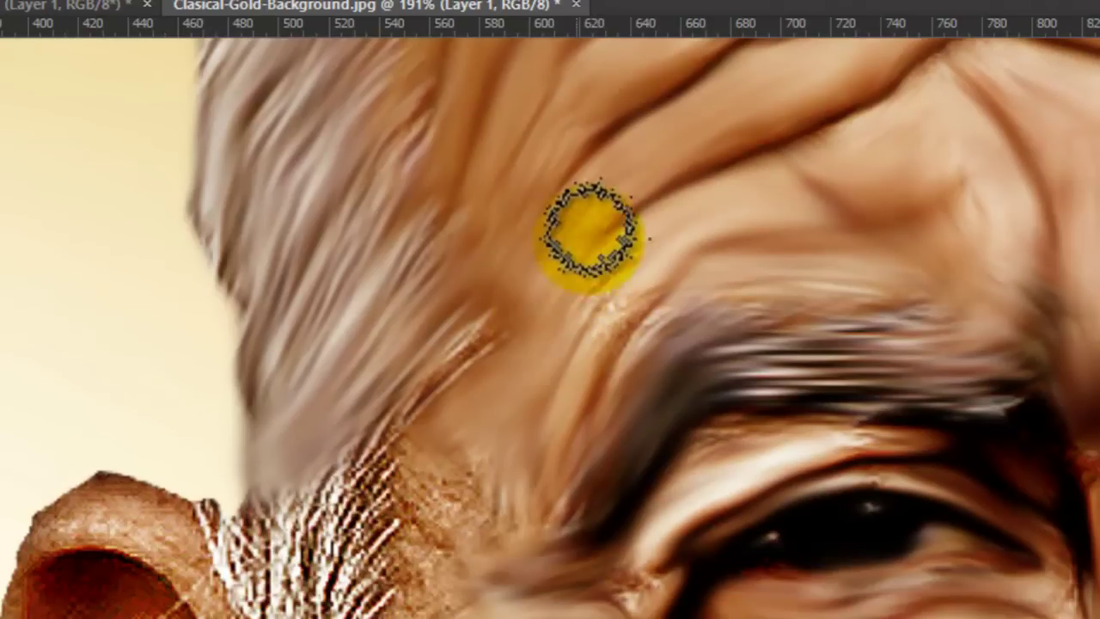
- Smudge the cheek and hair beside the ear, then smear the skin down to the jaw
{"action": "mouse_move", "coordinate": [685, 181]}
{"action": "left_mouse_down"}
{"action": "mouse_move", "coordinate": [686, 243]}
{"action": "mouse_move", "coordinate": [607, 336]}
{"action": "mouse_move", "coordinate": [624, 249]}
{"action": "left_mouse_up"}
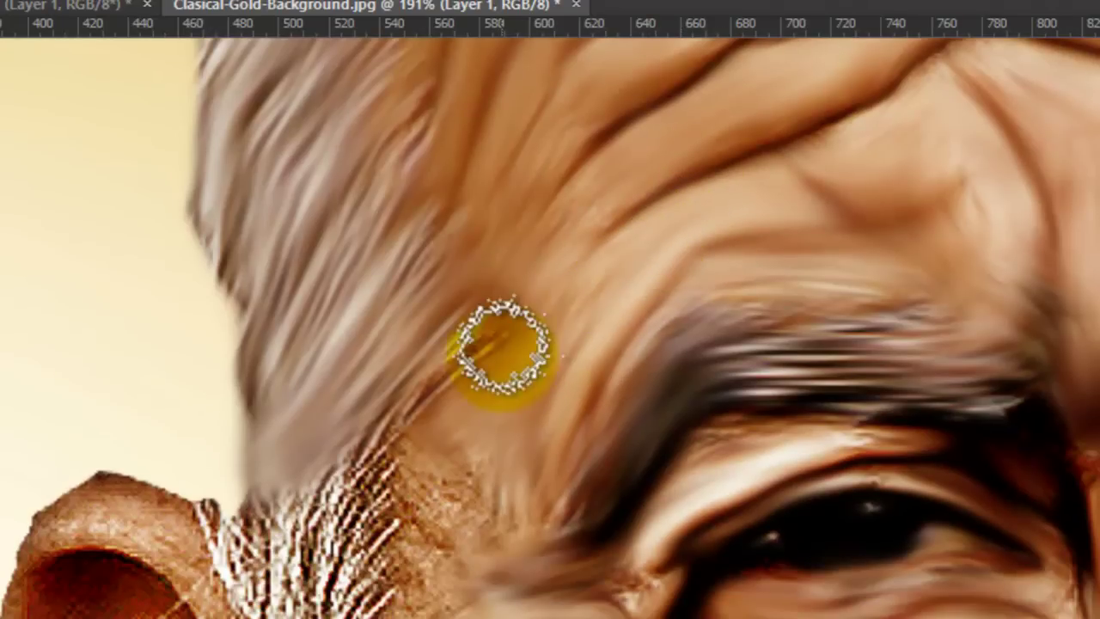
{"action": "mouse_move", "coordinate": [482, 331]}
{"action": "left_mouse_down"}
{"action": "mouse_move", "coordinate": [388, 435]}
{"action": "mouse_move", "coordinate": [253, 528]}
{"action": "mouse_move", "coordinate": [447, 498]}
{"action": "left_mouse_up"}
{"action": "scroll", "coordinate": [447, 499], "scroll_direction": "down", "scroll_amount": 5}
{"action": "mouse_move", "coordinate": [454, 368]}
{"action": "left_mouse_down"}
{"action": "mouse_move", "coordinate": [513, 326]}
{"action": "mouse_move", "coordinate": [392, 373]}
{"action": "mouse_move", "coordinate": [499, 363]}
{"action": "mouse_move", "coordinate": [412, 479]}
{"action": "mouse_move", "coordinate": [419, 393]}
{"action": "left_mouse_up"}
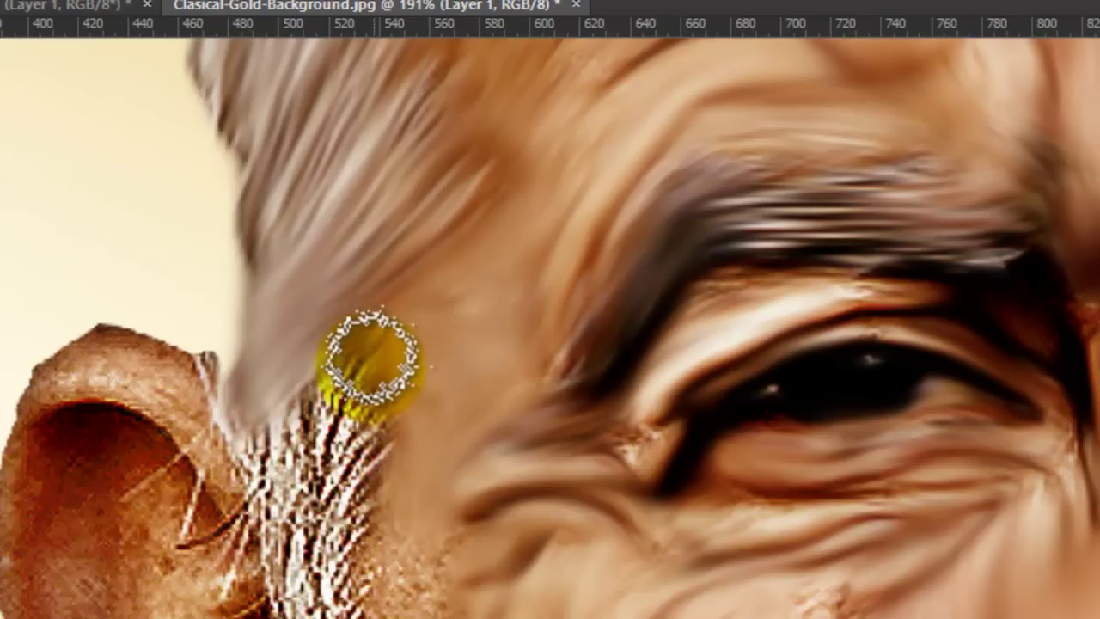
{"action": "mouse_move", "coordinate": [364, 360]}
{"action": "left_mouse_down"}
{"action": "mouse_move", "coordinate": [278, 498]}
{"action": "mouse_move", "coordinate": [248, 470]}
{"action": "mouse_move", "coordinate": [246, 435]}
{"action": "mouse_move", "coordinate": [320, 447]}
{"action": "left_mouse_up"}
{"action": "scroll", "coordinate": [321, 447], "scroll_direction": "down", "scroll_amount": 3}
{"action": "mouse_move", "coordinate": [356, 380]}
{"action": "left_mouse_down"}
{"action": "mouse_move", "coordinate": [373, 270]}
{"action": "mouse_move", "coordinate": [383, 289]}
{"action": "left_mouse_up"}
{"action": "mouse_move", "coordinate": [384, 289]}
{"action": "left_mouse_down"}
{"action": "mouse_move", "coordinate": [335, 486]}
{"action": "mouse_move", "coordinate": [344, 545]}
{"action": "mouse_move", "coordinate": [287, 413]}
{"action": "mouse_move", "coordinate": [287, 510]}
{"action": "mouse_move", "coordinate": [383, 391]}
{"action": "mouse_move", "coordinate": [413, 270]}
{"action": "mouse_move", "coordinate": [364, 447]}
{"action": "mouse_move", "coordinate": [435, 364]}
{"action": "mouse_move", "coordinate": [417, 546]}
{"action": "left_mouse_up"}
{"action": "scroll", "coordinate": [383, 391], "scroll_direction": "down", "scroll_amount": 3}
{"action": "scroll", "coordinate": [333, 440], "scroll_direction": "down", "scroll_amount": 3}
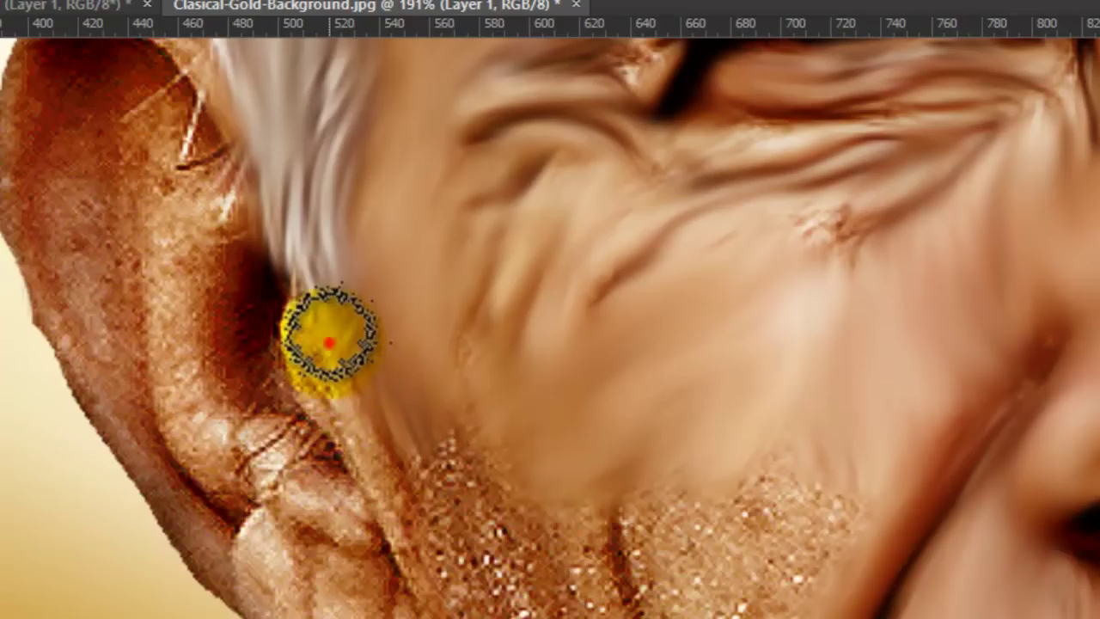
{"action": "mouse_move", "coordinate": [329, 343]}
{"action": "left_mouse_down"}
{"action": "mouse_move", "coordinate": [349, 422]}
{"action": "mouse_move", "coordinate": [376, 450]}
{"action": "mouse_move", "coordinate": [434, 583]}
{"action": "left_mouse_up"}
{"action": "mouse_move", "coordinate": [450, 421]}
{"action": "left_mouse_down"}
{"action": "mouse_move", "coordinate": [473, 473]}
{"action": "mouse_move", "coordinate": [566, 535]}
{"action": "mouse_move", "coordinate": [685, 484]}
{"action": "mouse_move", "coordinate": [686, 516]}
{"action": "mouse_move", "coordinate": [761, 484]}
{"action": "mouse_move", "coordinate": [868, 487]}
{"action": "mouse_move", "coordinate": [782, 504]}
{"action": "left_mouse_up"}
{"action": "scroll", "coordinate": [774, 387], "scroll_direction": "down", "scroll_amount": 5}
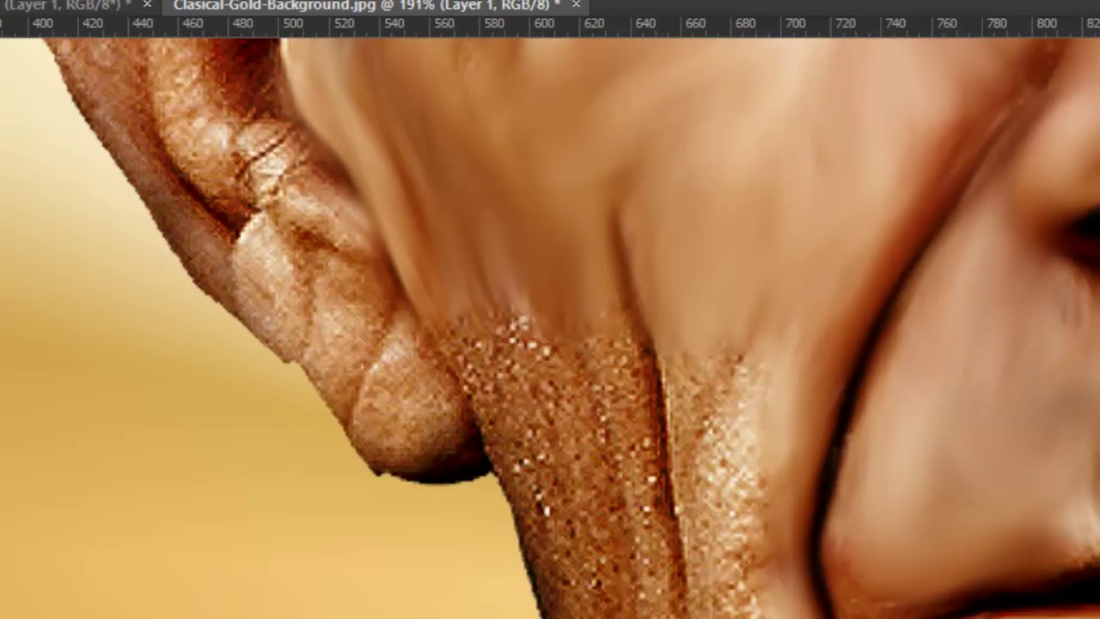
- Fit the whole portrait on screen with Ctrl+0, dab a smudge beside the left eye, and close the popped-up panel
{"action": "key", "text": "ctrl+0"}
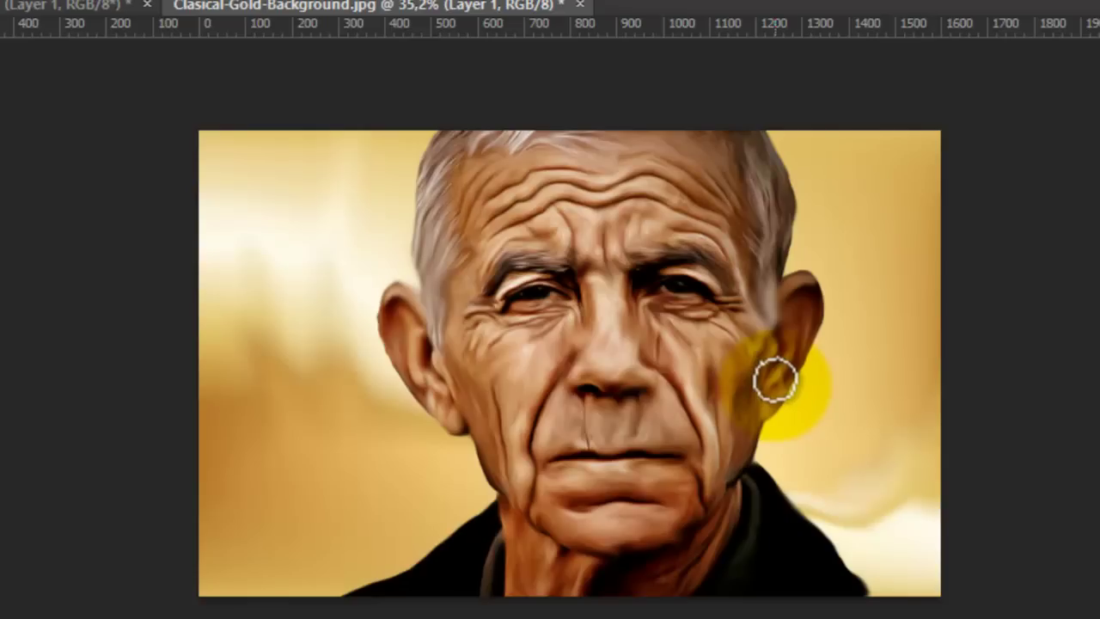
{"action": "left_click", "coordinate": [560, 330]}
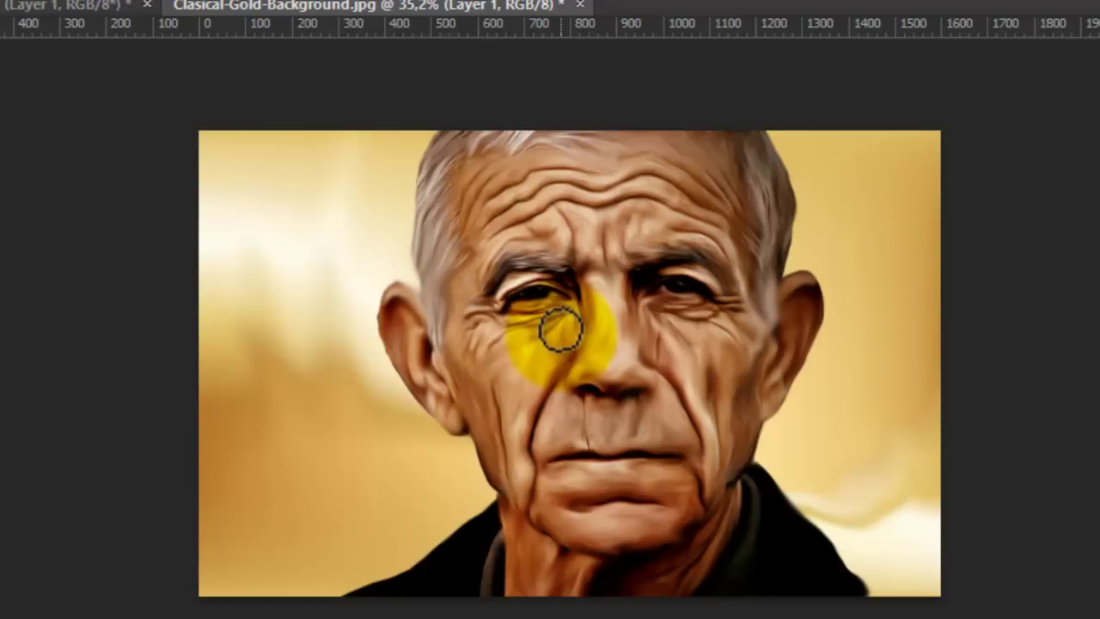
{"action": "left_click", "coordinate": [177, 318]}
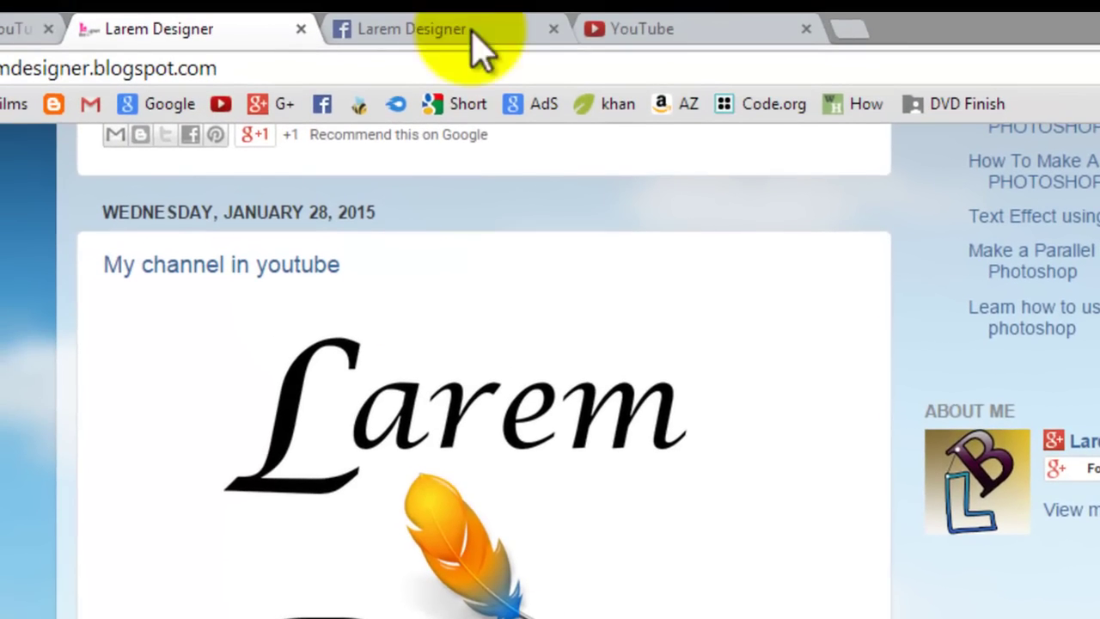
- Show the Larem Designer YouTube channel's Videos tab in Chrome
{"action": "left_click", "coordinate": [632, 26]}
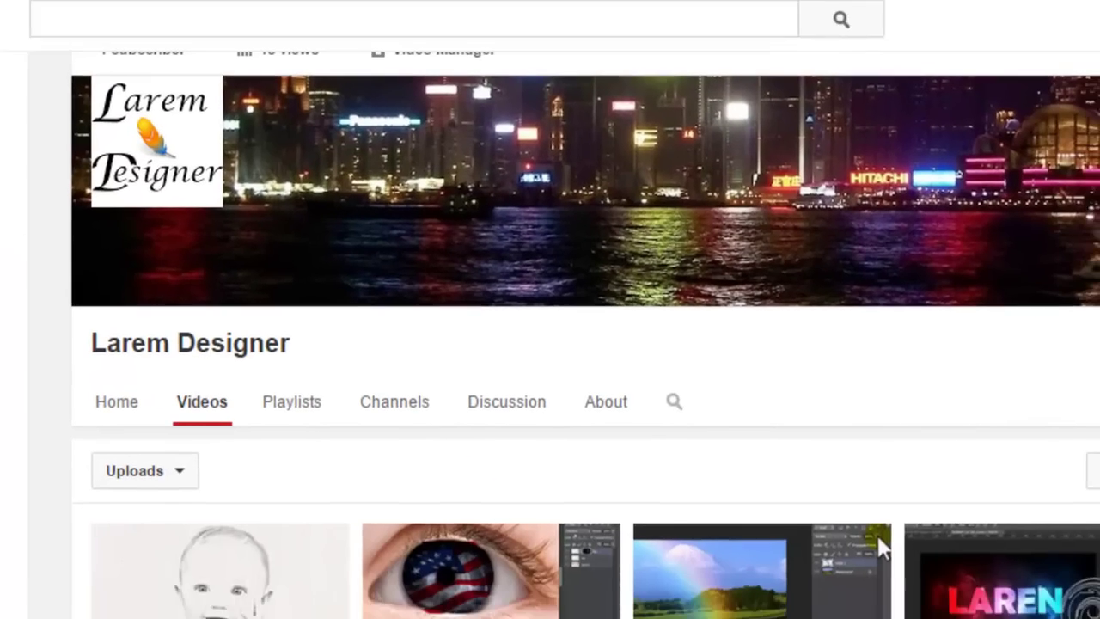